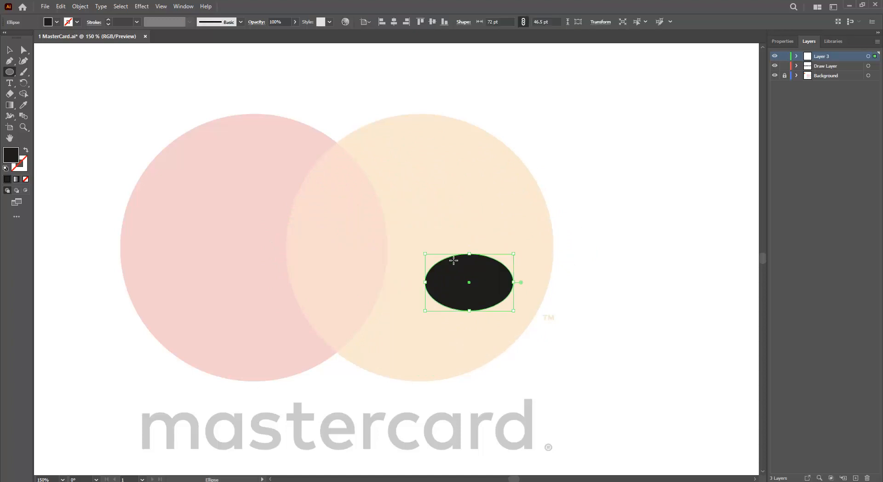
pyautogui.hotkey('ctrl', 'z')
pyautogui.moveTo(407, 214)
pyautogui.mouseDown()
pyautogui.moveTo(573, 355)
pyautogui.moveTo(487, 288)
pyautogui.moveTo(589, 355)
pyautogui.mouseUp()
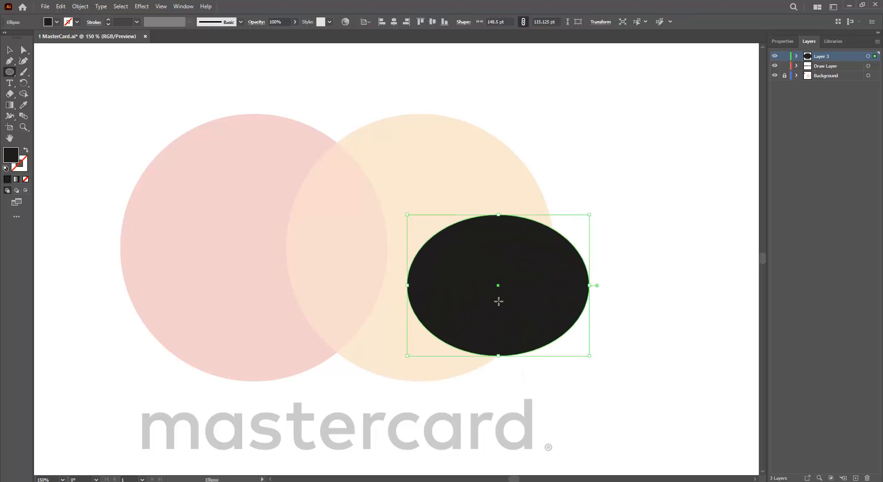
pyautogui.hotkey('ctrl', 'z')
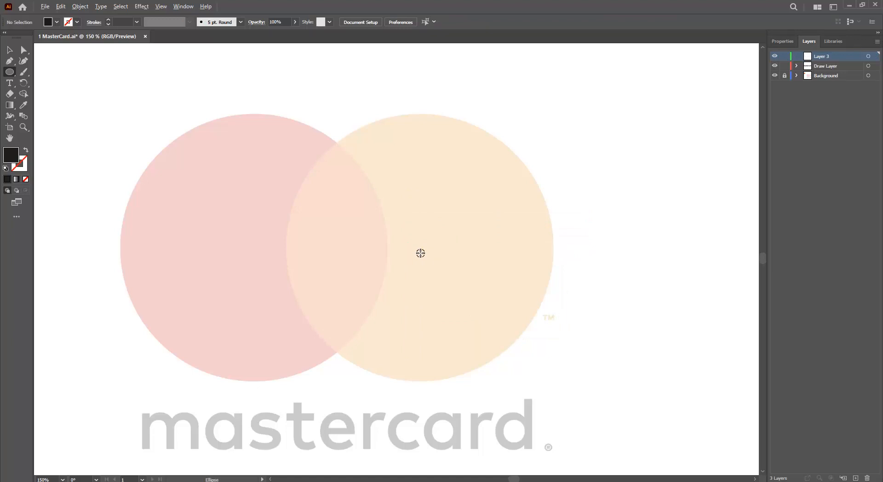
# Draw a perfect circle from the centre of the yellow circle outward, about 226.5 pt in diameter.
pyautogui.moveTo(420, 253); pyautogui.dragTo(531, 340)
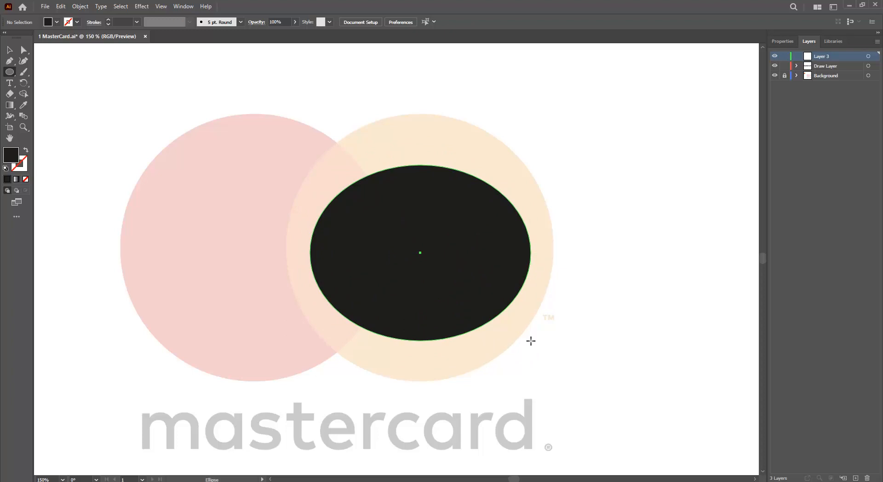
pyautogui.press('shift')
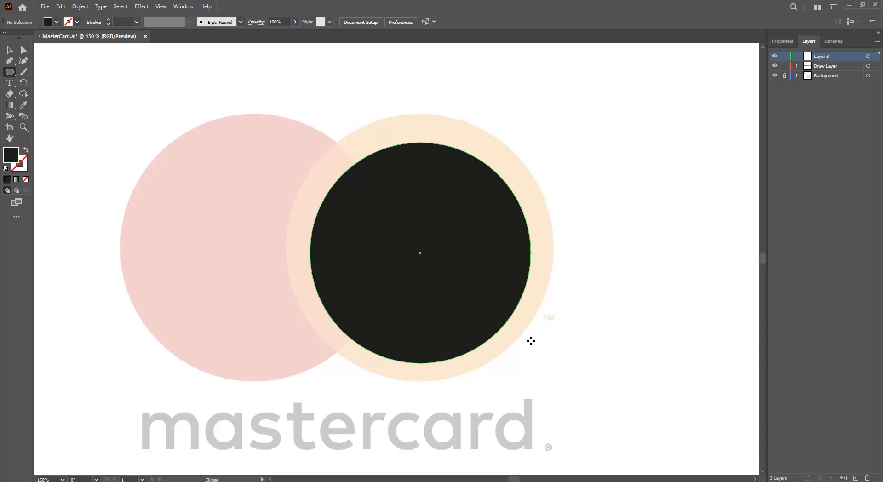
pyautogui.moveTo(531, 341); pyautogui.dragTo(559, 362)
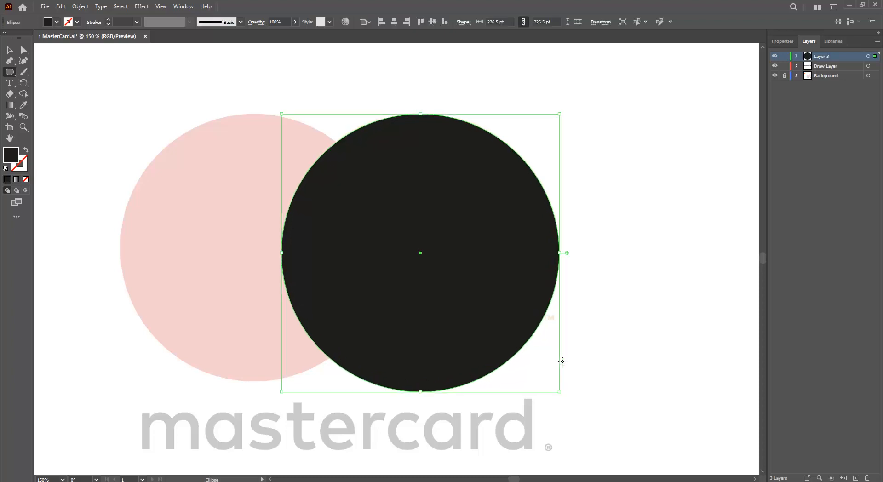
# Remove the new circle's fill and give it a black stroke.
pyautogui.click(777, 42)
pyautogui.click(776, 144)
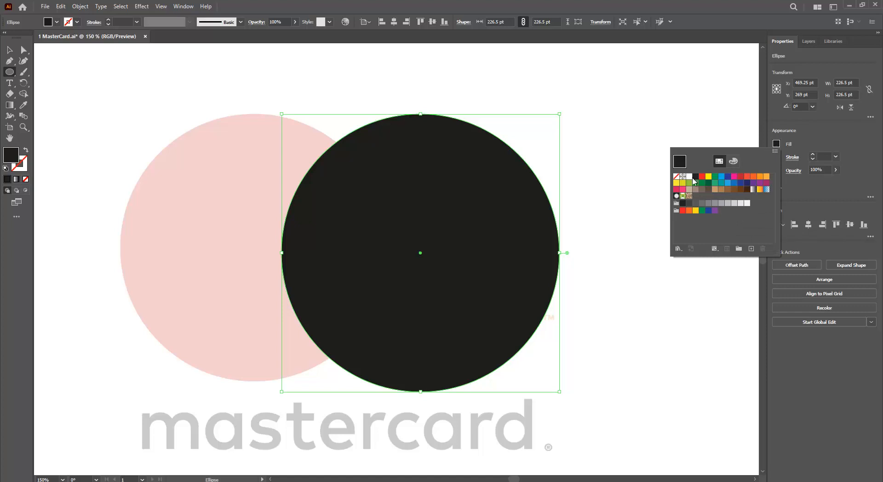
pyautogui.click(676, 176)
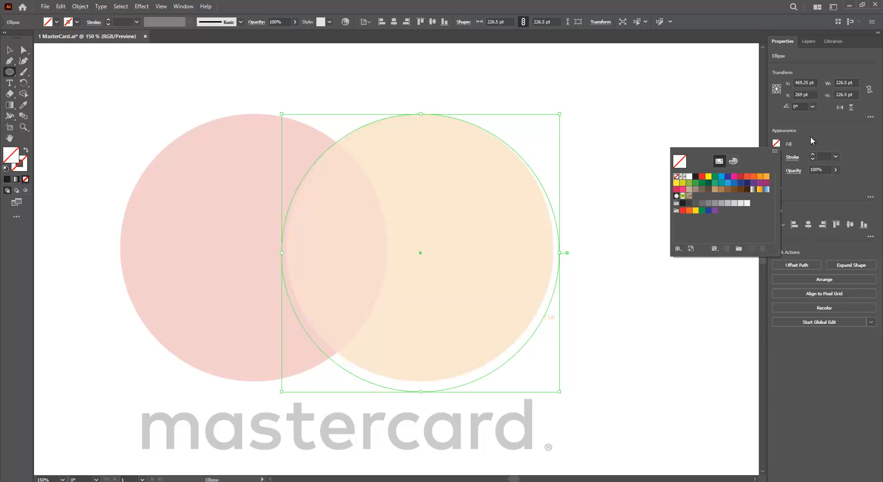
pyautogui.click(777, 156)
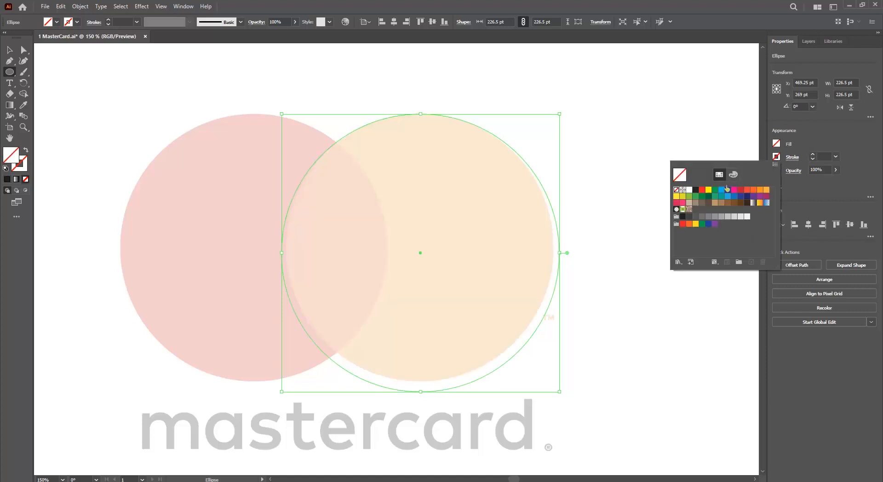
pyautogui.click(695, 190)
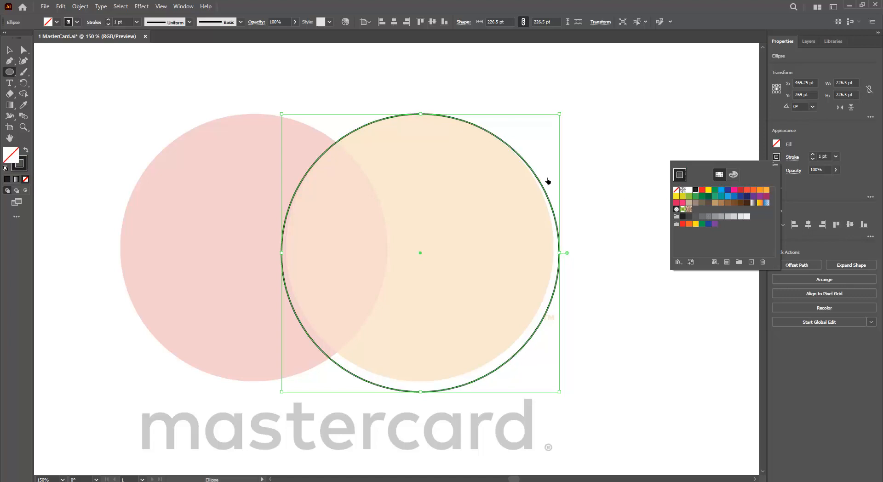
# Scale the circle outline proportionally down to about 218 pt and move it to match the yellow template circle.
pyautogui.click(9, 50)
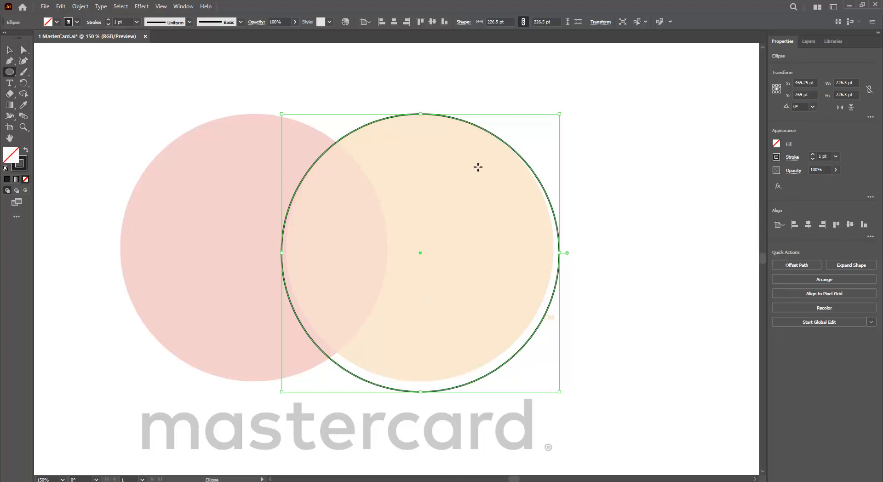
pyautogui.moveTo(560, 394); pyautogui.dragTo(555, 382)
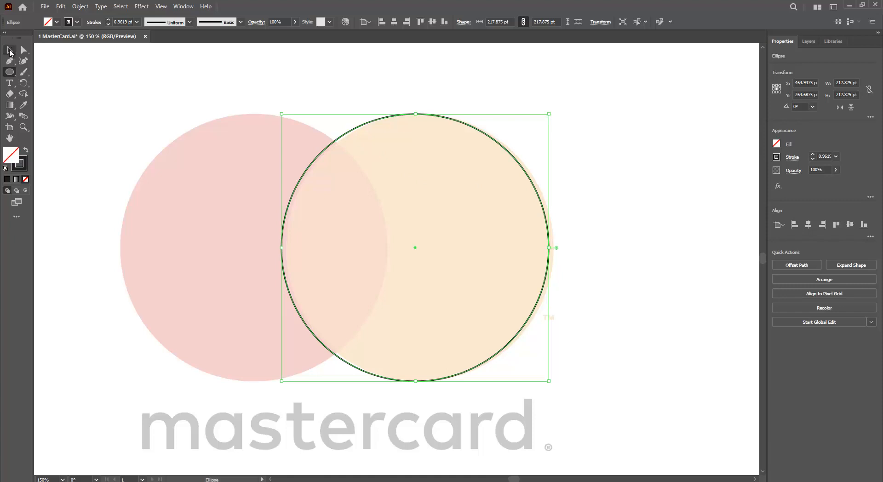
pyautogui.click(10, 51)
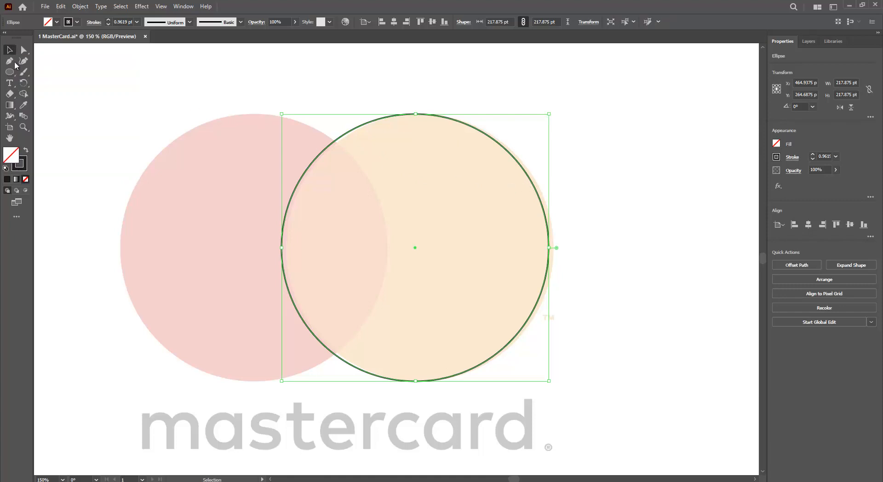
pyautogui.press('l')
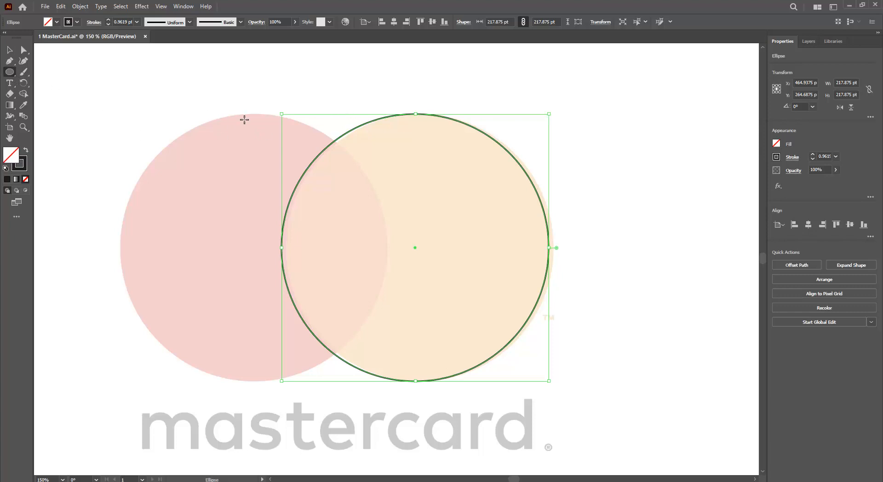
pyautogui.press('v')
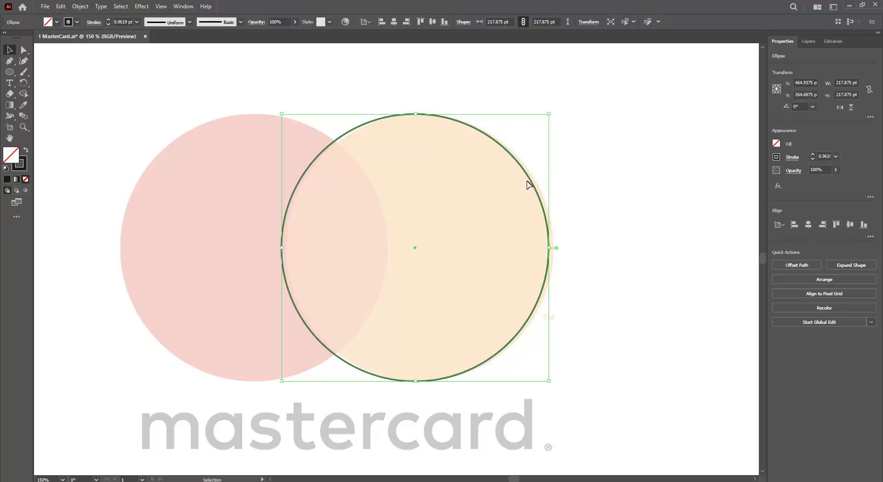
pyautogui.scroll(1, 529, 193)
pyautogui.moveTo(533, 178); pyautogui.dragTo(542, 178)
pyautogui.hotkey('ctrl', 'y')
pyautogui.hotkey('ctrl', 'y')
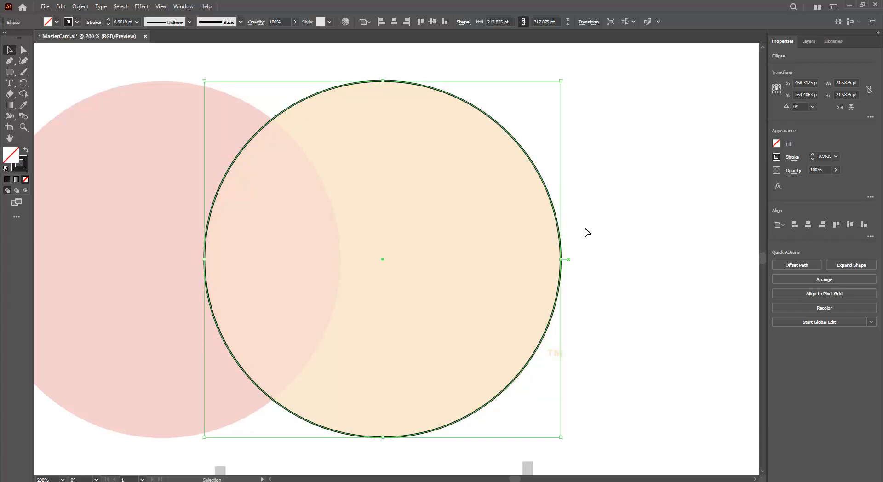
pyautogui.scroll(-1, 436, 298)
pyautogui.press('a')
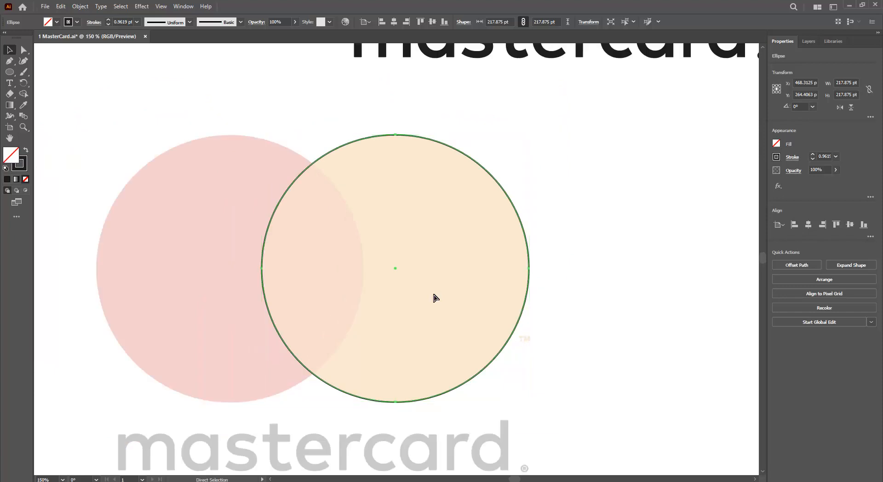
pyautogui.hotkey('ctrl', 'v')
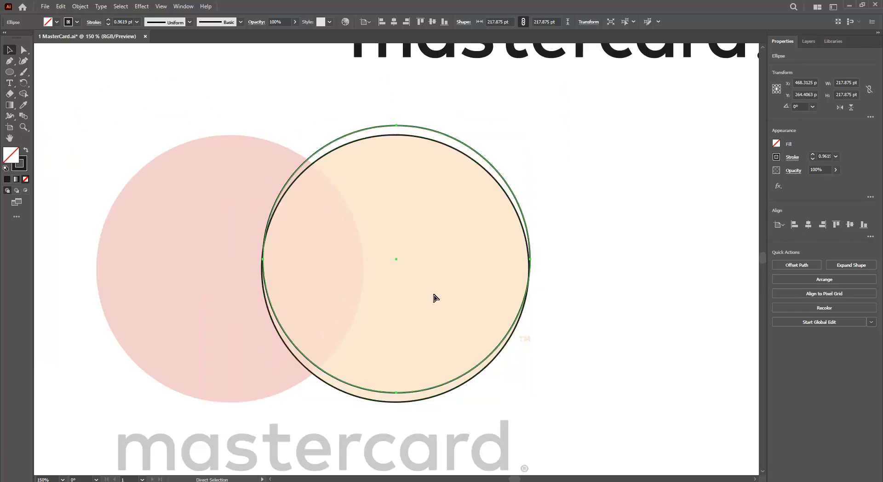
pyautogui.press('v')
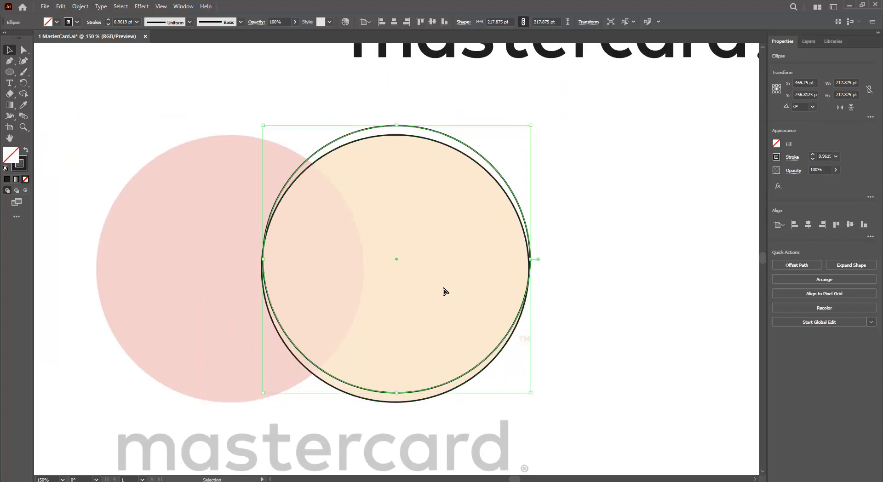
pyautogui.press('a')
pyautogui.hotkey('ctrl', 'z')
pyautogui.press('v')
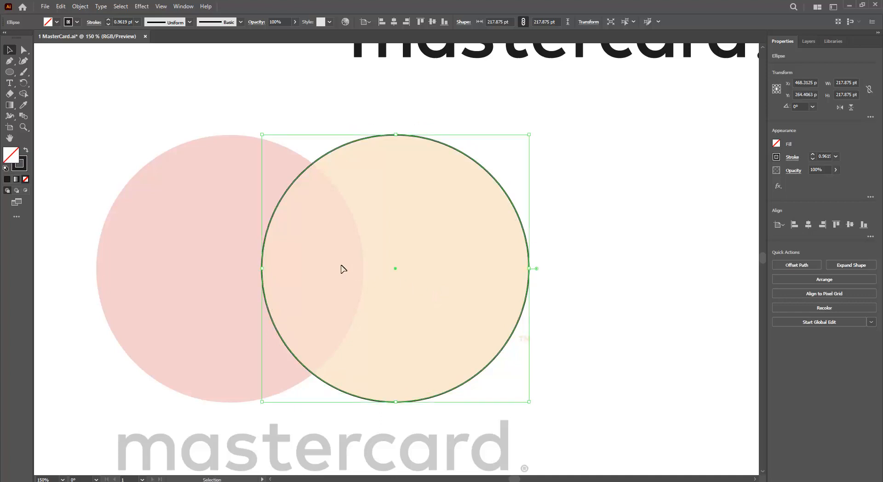
pyautogui.moveTo(284, 198); pyautogui.dragTo(159, 198)
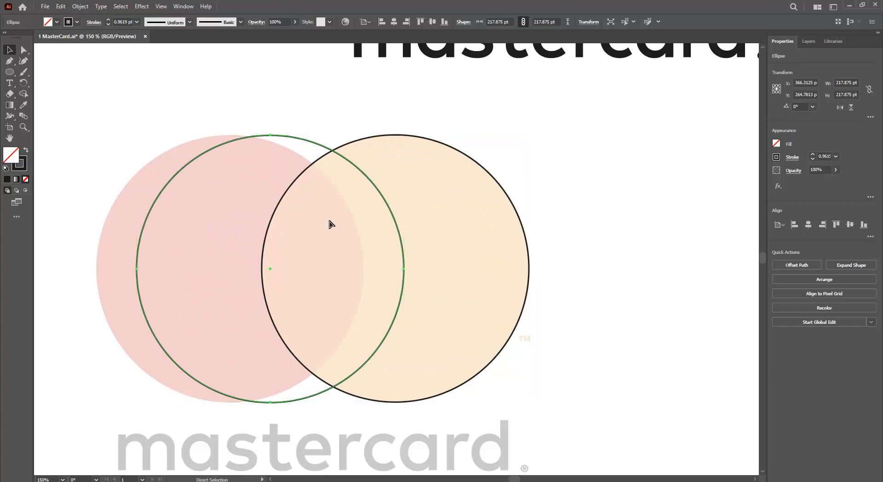
pyautogui.hotkey('ctrl', 'z')
pyautogui.press('v')
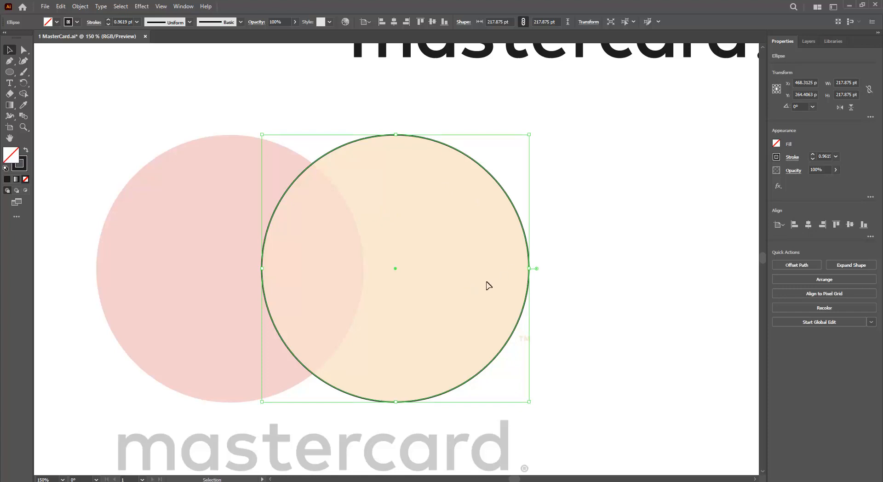
# Duplicate the circle outline by copying and pasting it.
pyautogui.scroll(-1, 404, 307)
pyautogui.scroll(1, 404, 308)
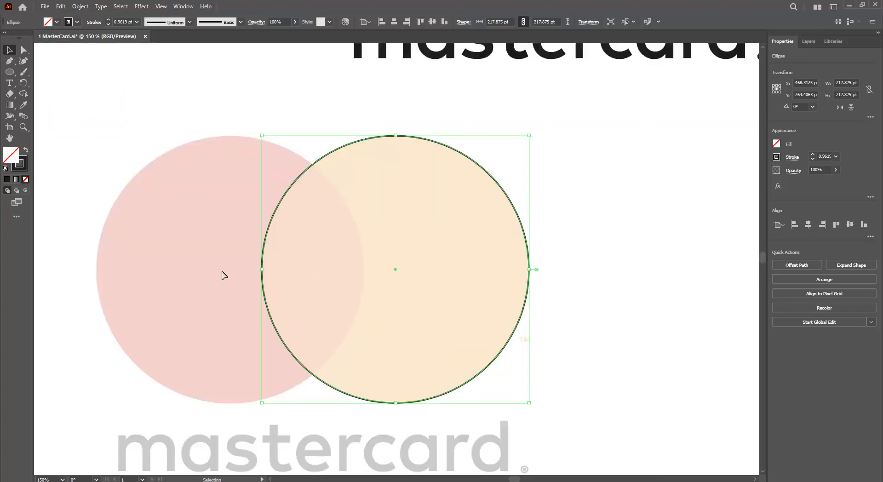
pyautogui.scroll(1, 310, 275)
pyautogui.hotkey('ctrl', 'c')
pyautogui.hotkey('ctrl', 'v')
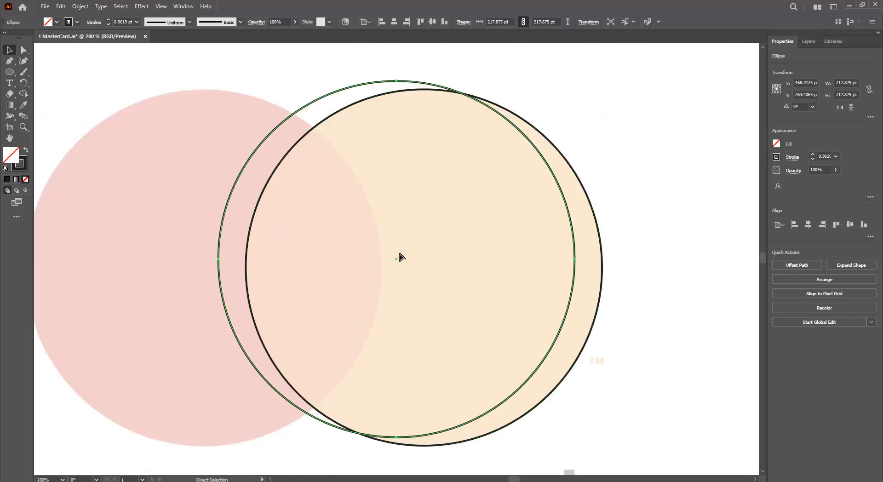
pyautogui.scroll(-1, 233, 256)
pyautogui.scroll(-1, 233, 256)
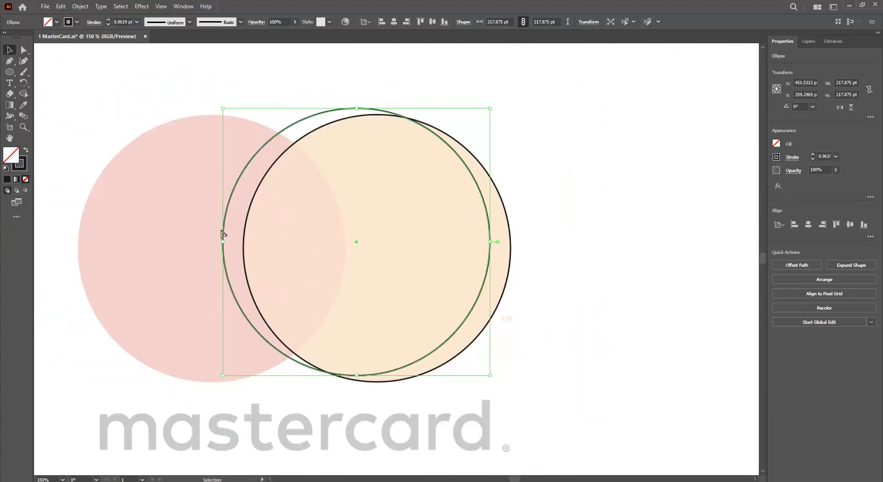
# Move the pasted circle outline onto the red template circle and nudge it 1 pt down.
pyautogui.click(196, 217)
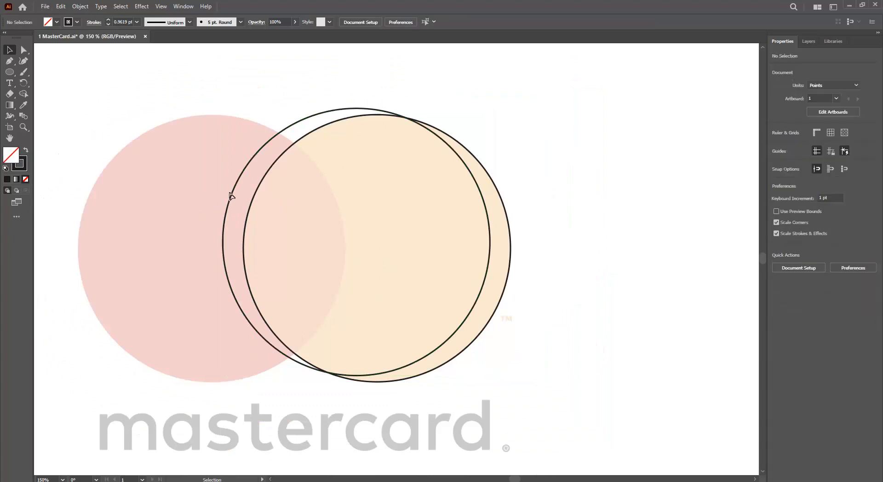
pyautogui.moveTo(232, 196); pyautogui.dragTo(90, 201)
pyautogui.scroll(2, 178, 164)
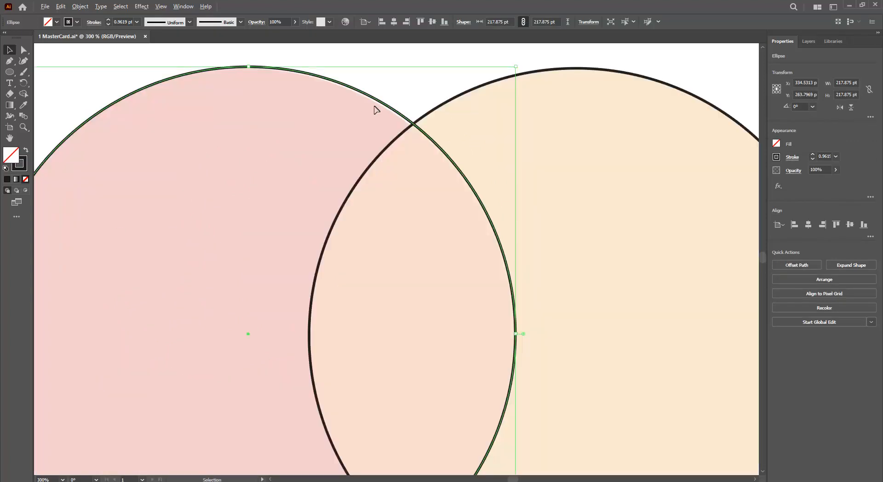
pyautogui.press('Down')
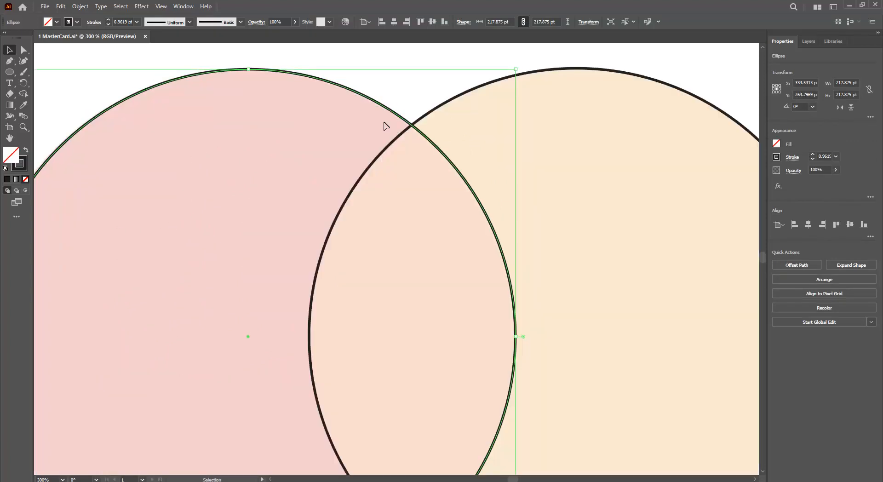
# Check how both circle outlines line up with the faded logo template.
pyautogui.scroll(-1, 354, 239)
pyautogui.scroll(-1, 355, 241)
pyautogui.scroll(-1, 297, 372)
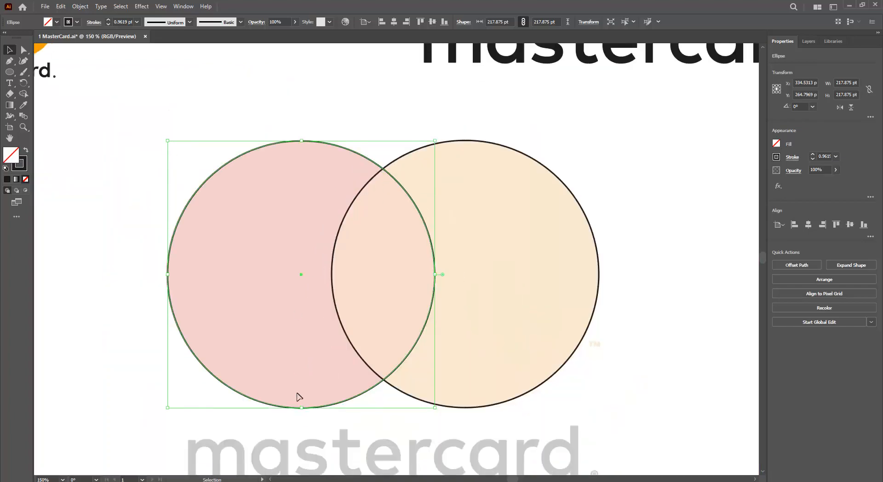
pyautogui.scroll(3, 297, 441)
pyautogui.scroll(-4, 338, 317)
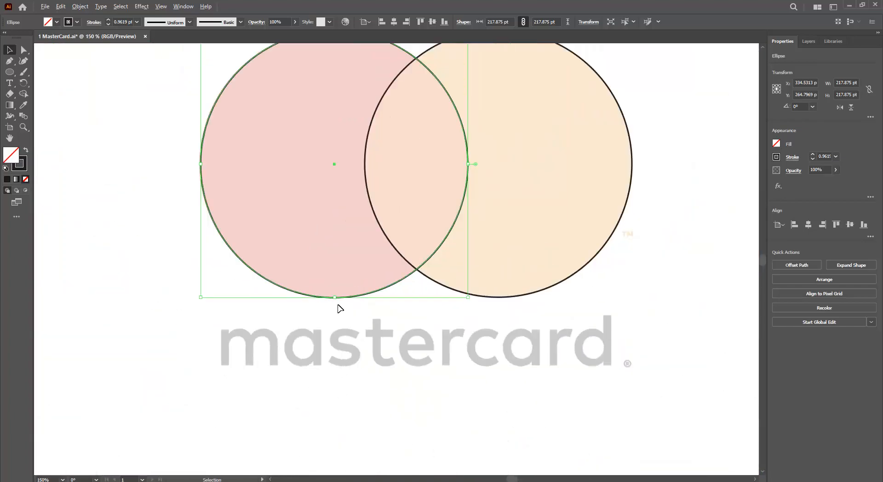
pyautogui.scroll(2, 526, 315)
pyautogui.scroll(-3, 533, 312)
pyautogui.scroll(3, 629, 274)
pyautogui.moveTo(210, 164); pyautogui.dragTo(568, 371)
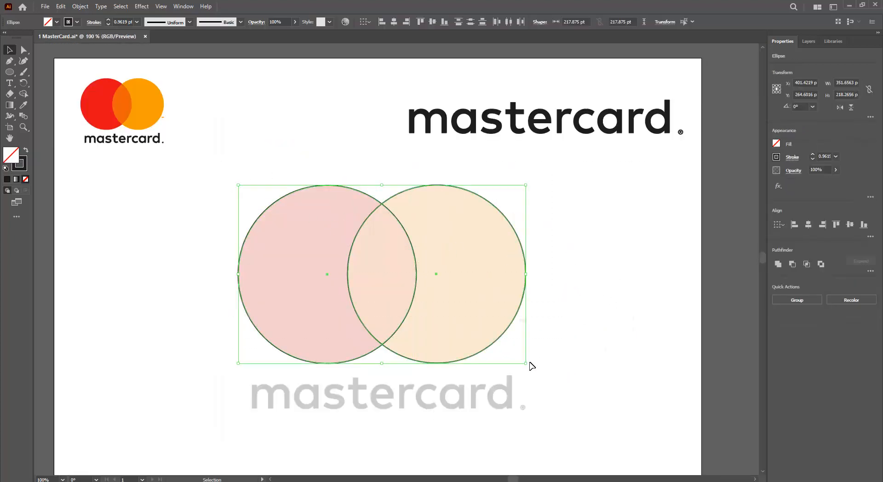
pyautogui.click(565, 276)
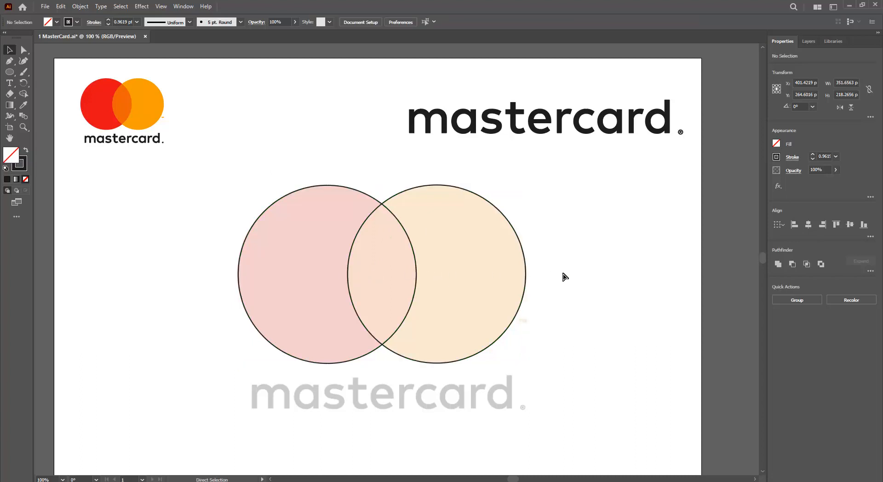
pyautogui.hotkey('ctrl', 'a')
pyautogui.click(581, 273)
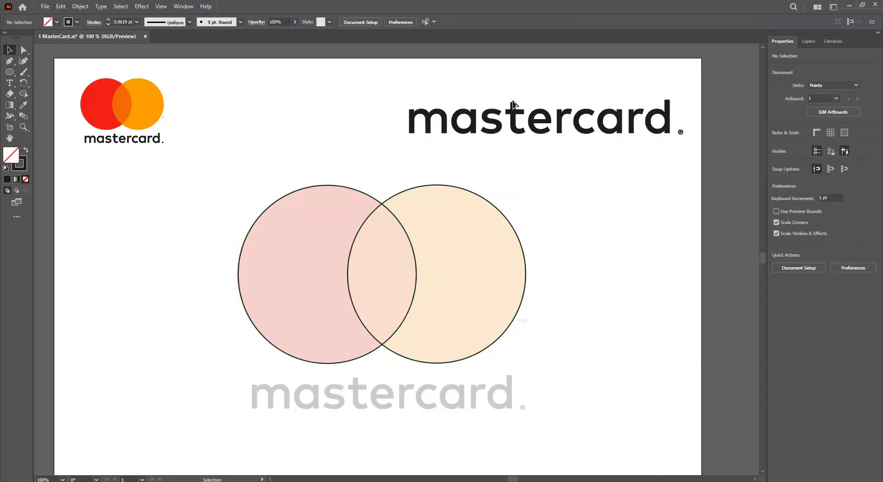
# Split the two overlapping circles into three separate regions with Shape Builder, filling each with the orange swatch.
pyautogui.moveTo(346, 301); pyautogui.dragTo(184, 395)
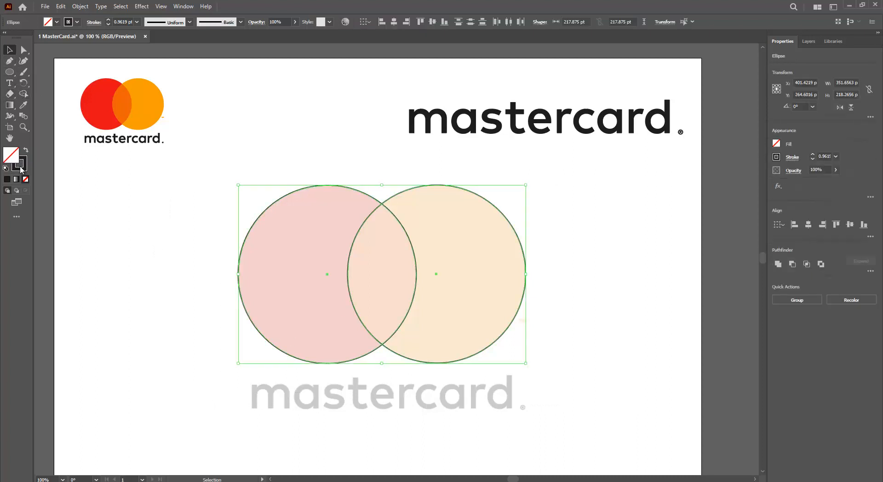
pyautogui.click(26, 95)
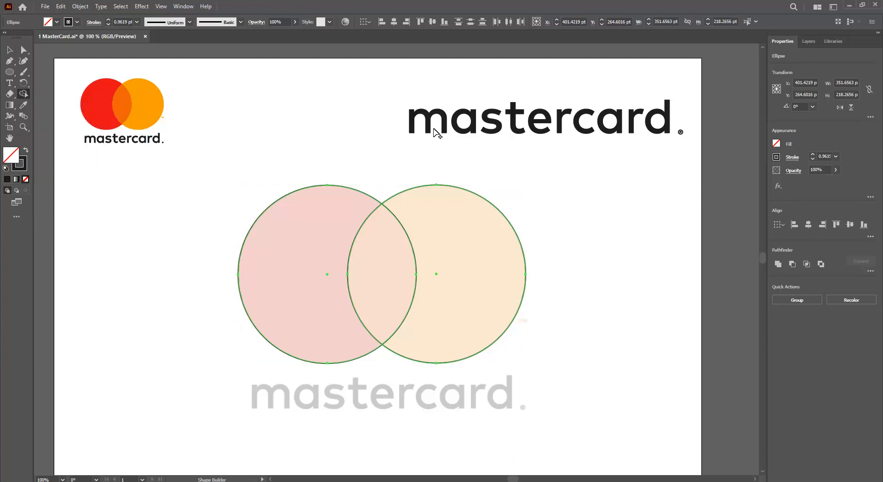
pyautogui.click(777, 144)
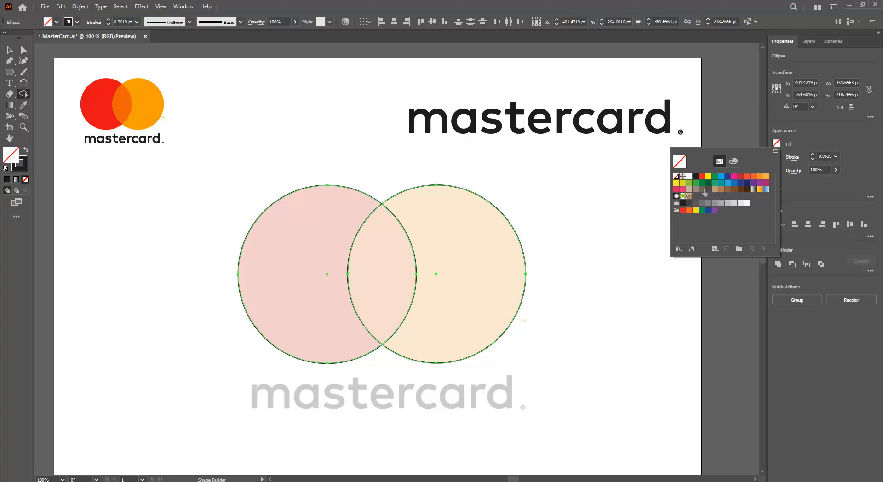
pyautogui.click(747, 184)
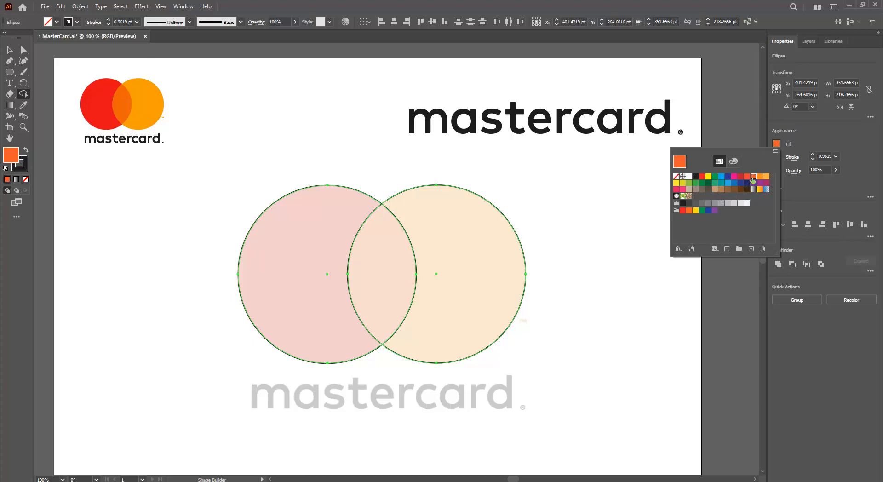
pyautogui.click(475, 271)
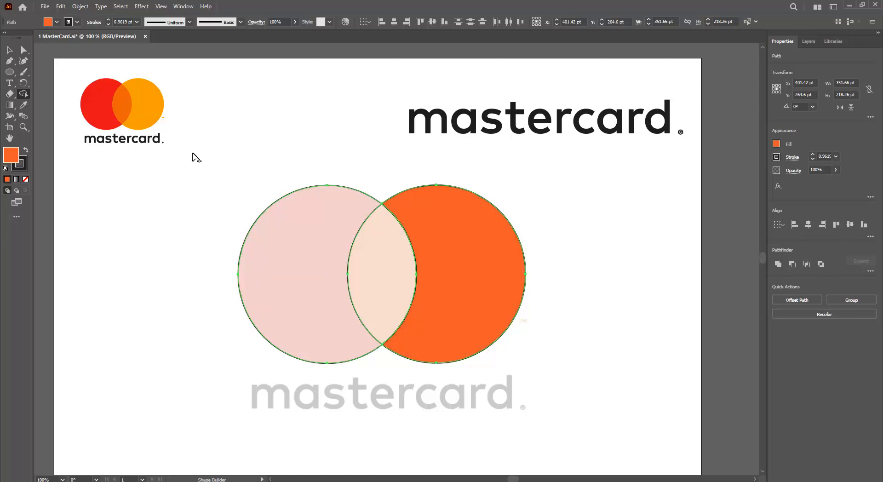
pyautogui.click(322, 273)
pyautogui.click(381, 268)
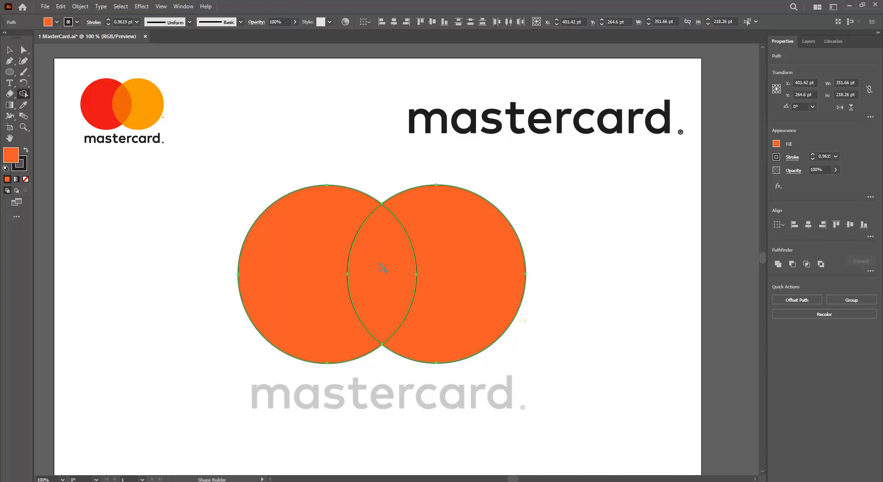
# Apply the small reference logo's yellow-orange circle appearance to all three regions with the Eyedropper, then deselect them.
pyautogui.click(777, 144)
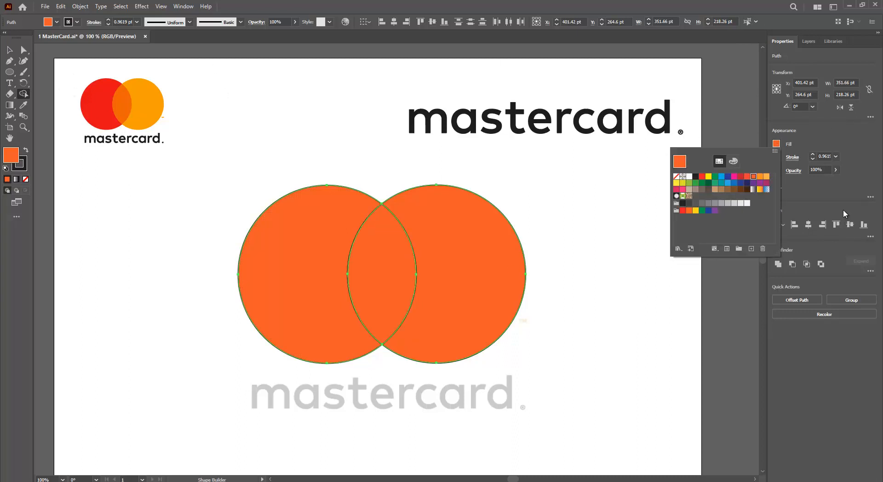
pyautogui.click(815, 135)
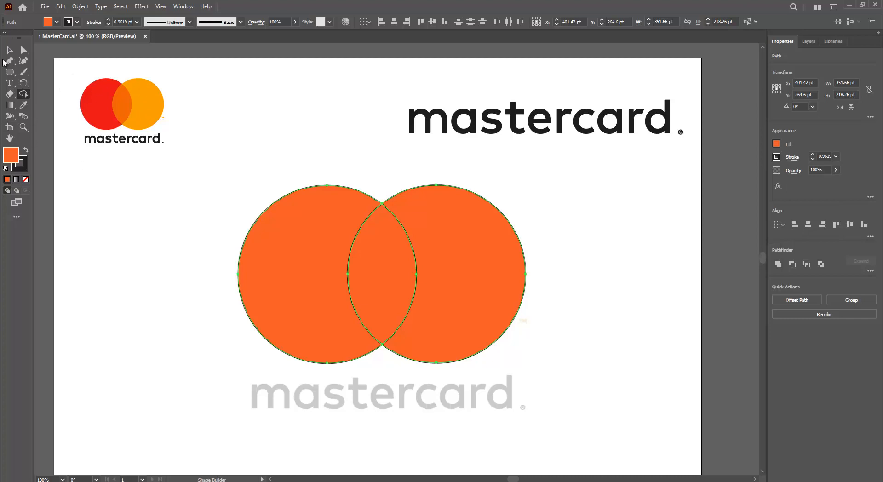
pyautogui.click(11, 51)
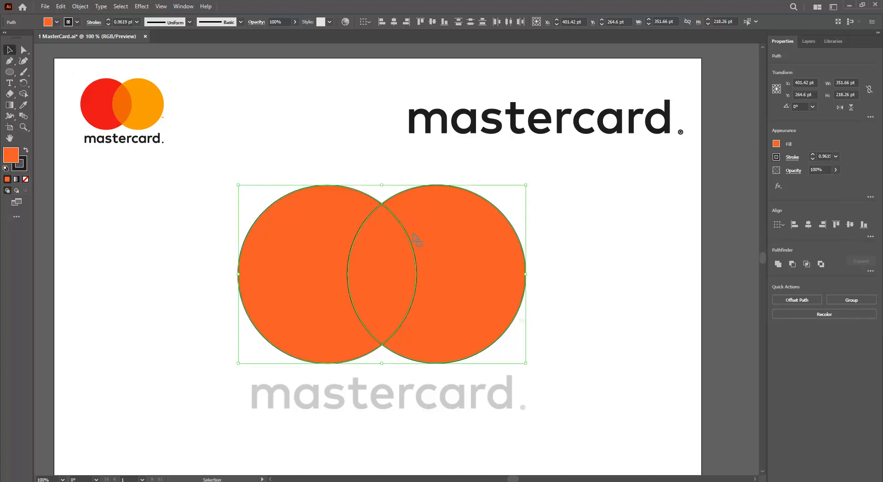
pyautogui.click(23, 105)
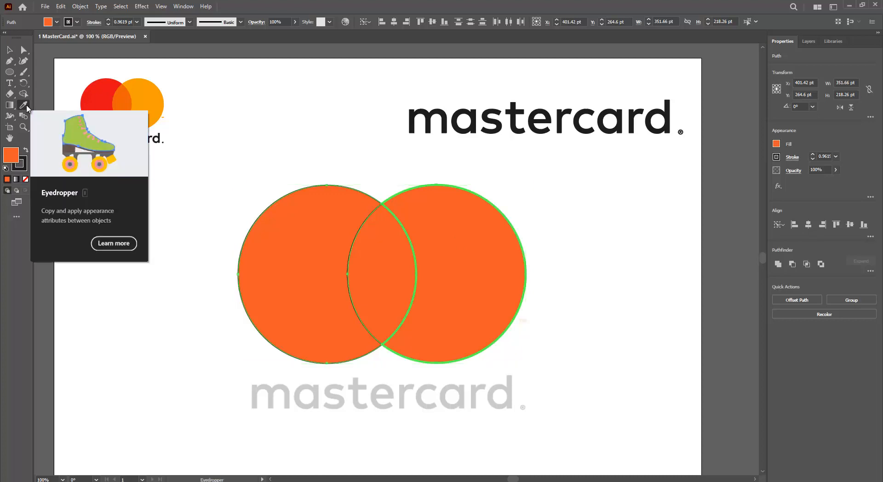
pyautogui.click(148, 98)
pyautogui.click(9, 50)
pyautogui.click(219, 264)
# Recolour the left crescent region with the red sampled from the small reference logo, then deselect it.
pyautogui.click(459, 276)
pyautogui.click(294, 271)
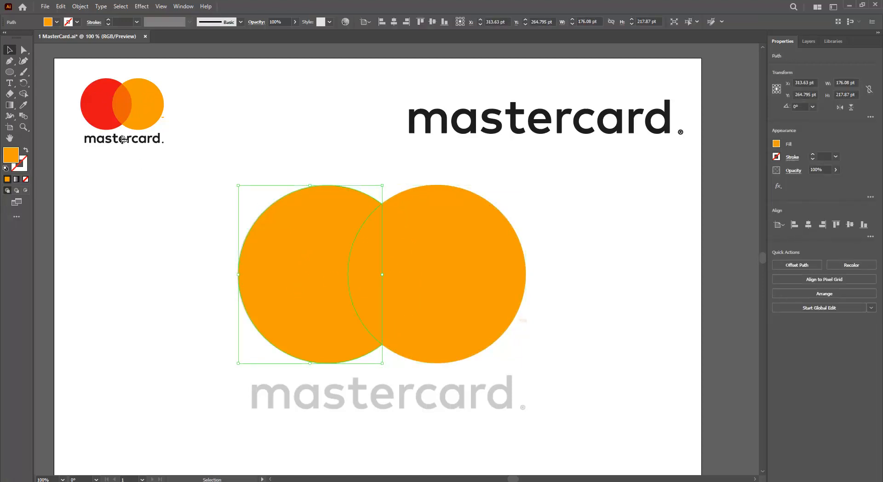
pyautogui.click(25, 105)
pyautogui.click(100, 92)
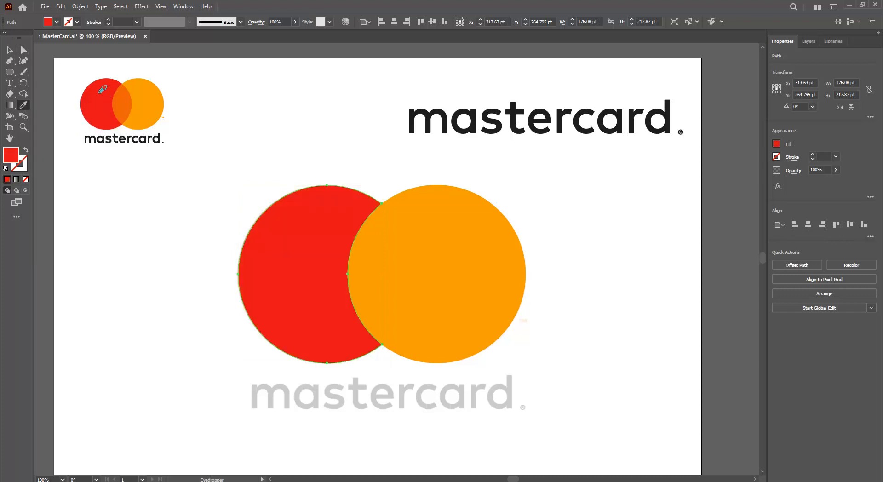
pyautogui.press('v')
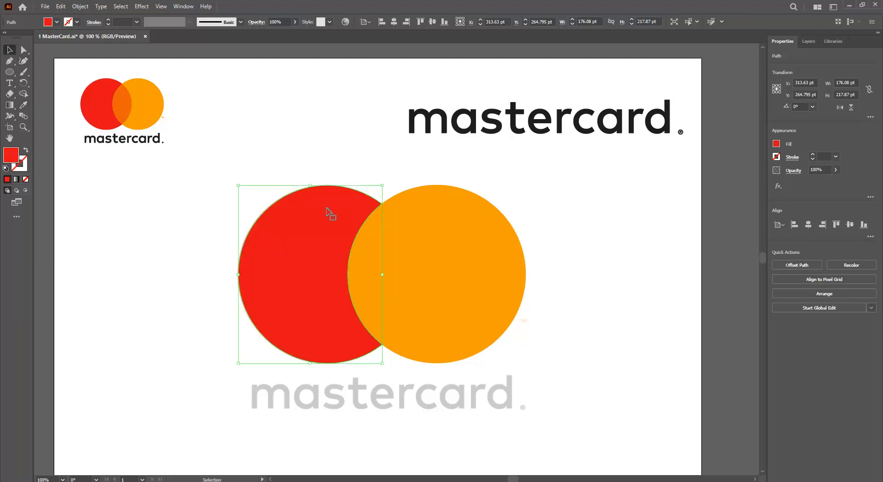
pyautogui.click(611, 325)
# Recolour the overlap region with the darker orange sampled from the small reference logo's overlap, then deselect it.
pyautogui.click(377, 279)
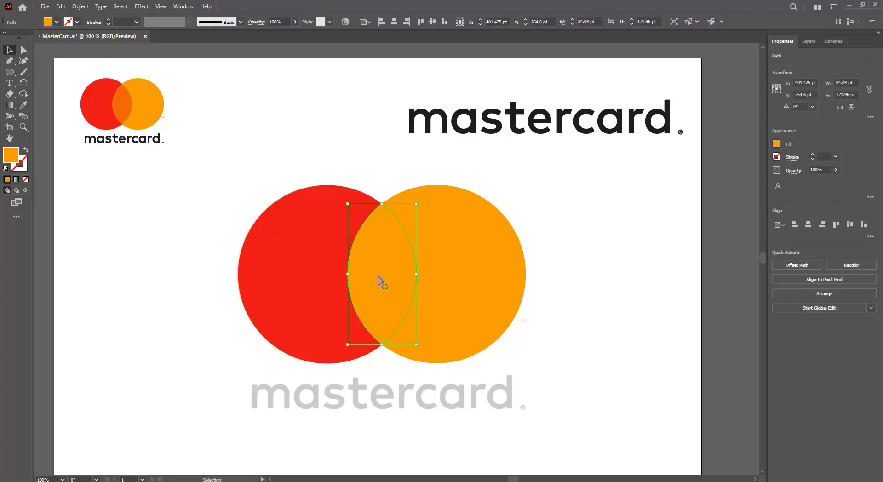
pyautogui.press('i')
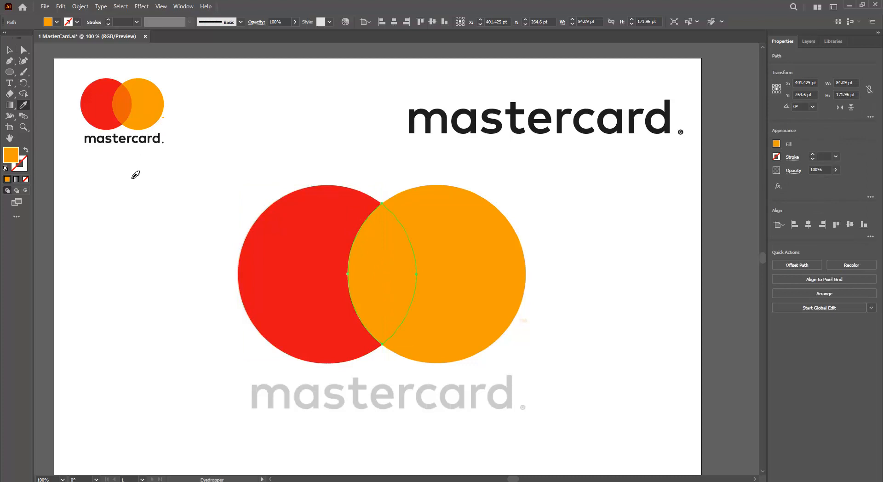
pyautogui.click(120, 103)
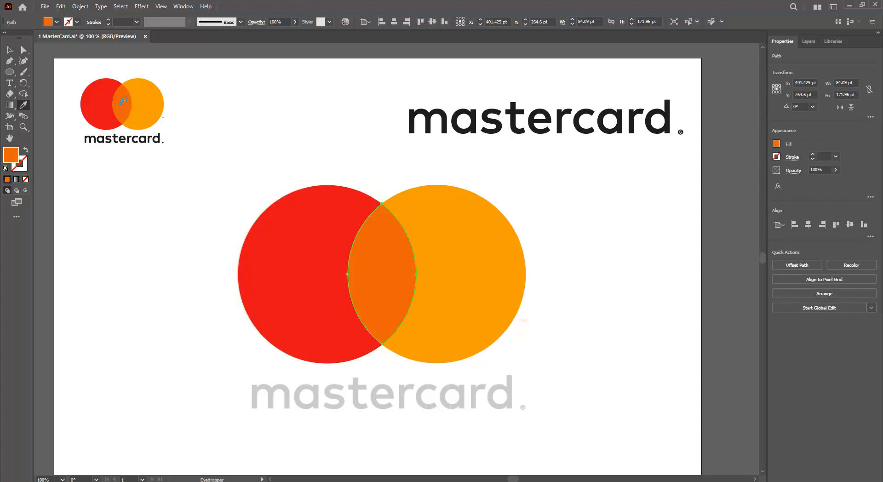
pyautogui.click(10, 48)
pyautogui.click(142, 240)
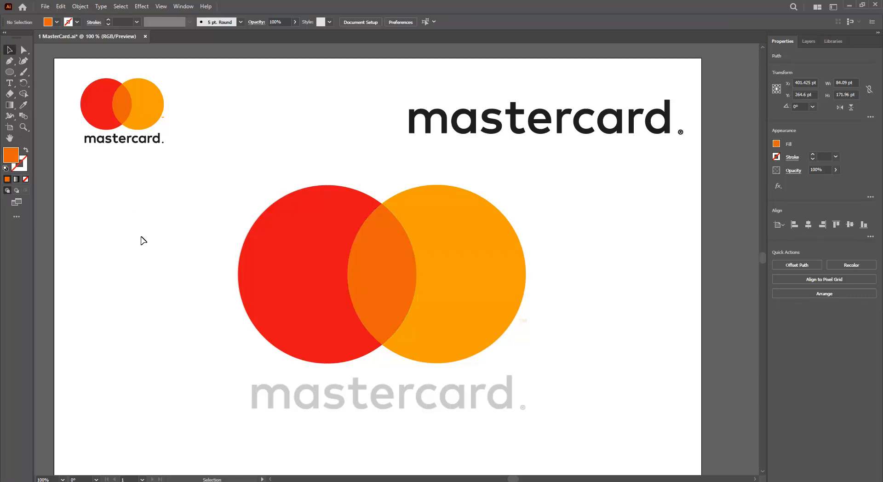
# Inspect the coloured circles and the black mastercard wordmark on the artboard.
pyautogui.scroll(-2, 180, 291)
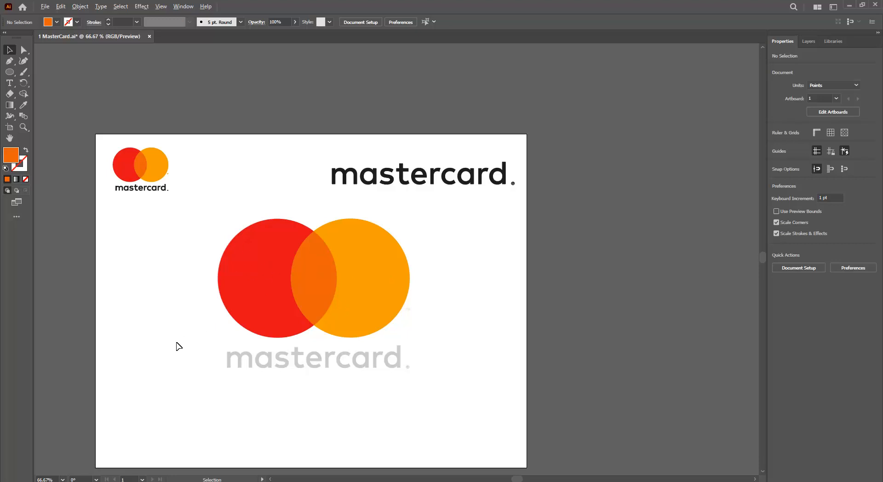
pyautogui.scroll(1, 180, 346)
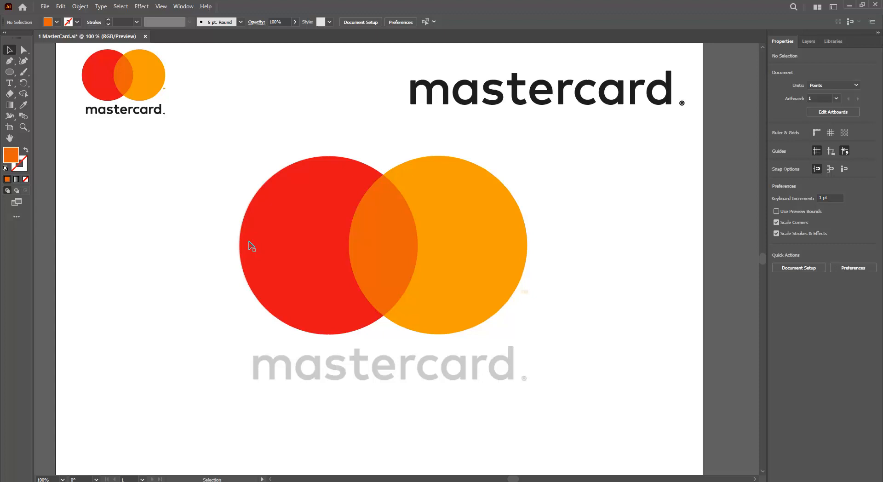
pyautogui.moveTo(240, 265); pyautogui.dragTo(455, 196)
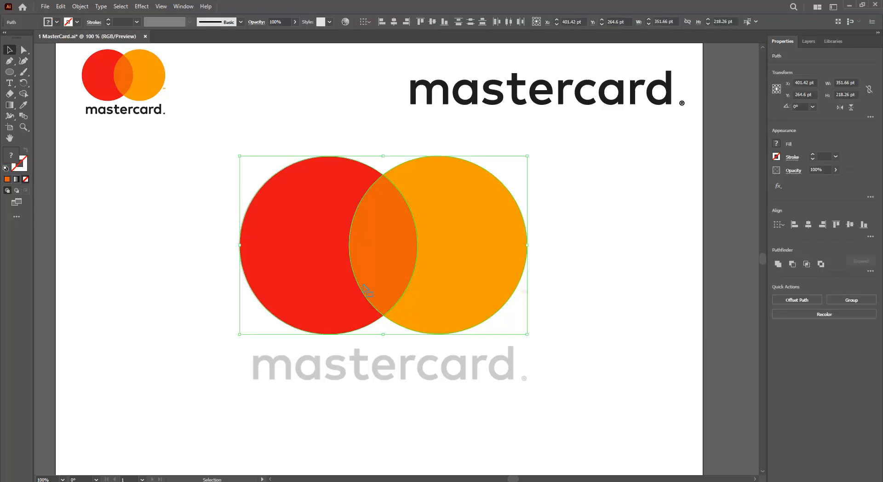
pyautogui.click(393, 373)
pyautogui.scroll(2, 518, 300)
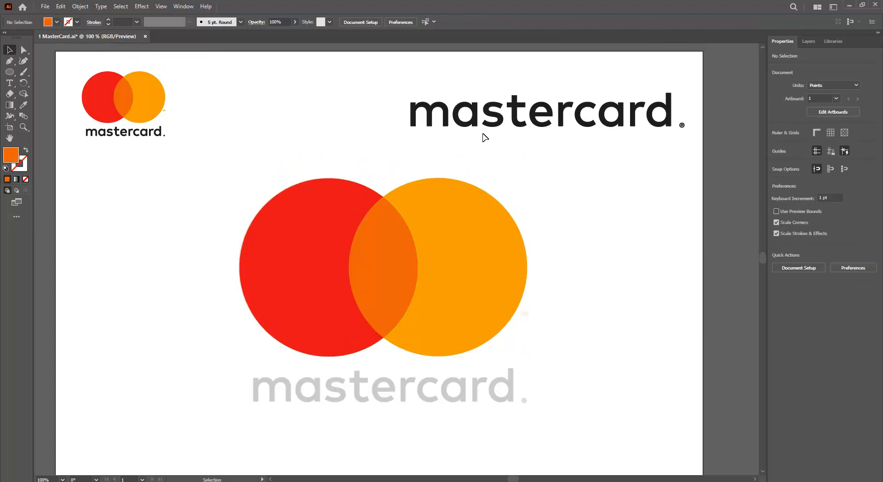
pyautogui.moveTo(398, 129); pyautogui.dragTo(696, 74)
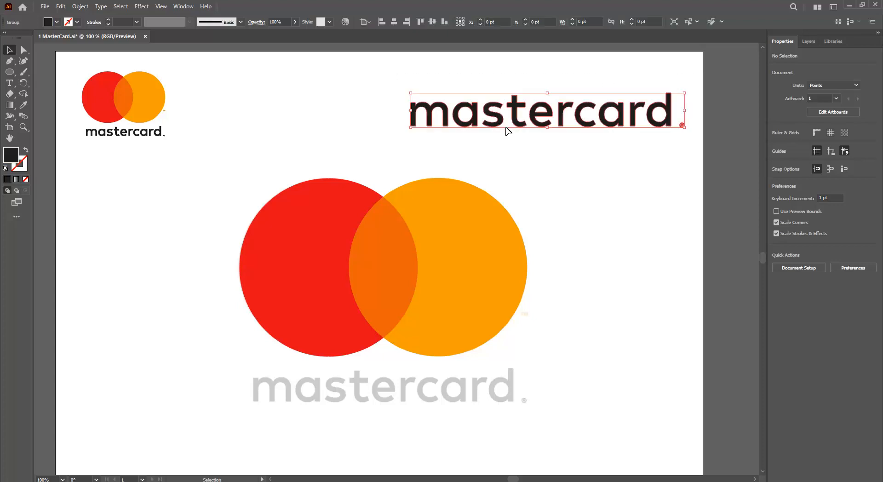
pyautogui.click(649, 198)
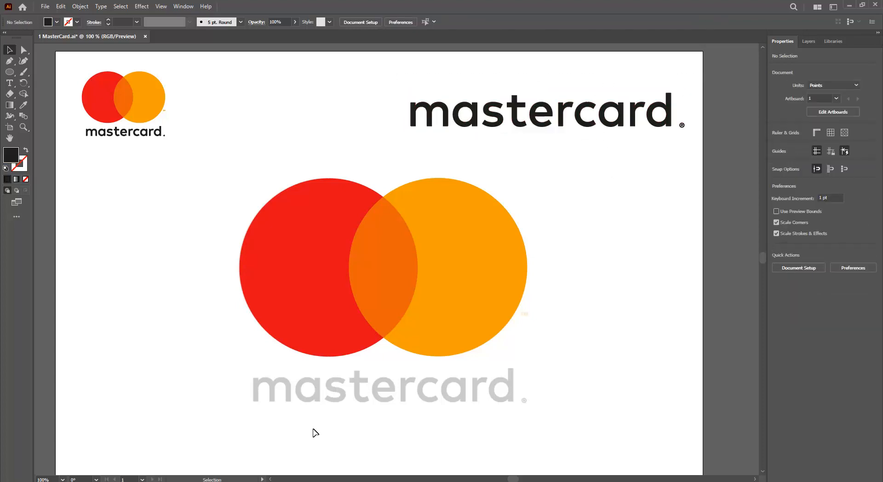
# Find and open the Windows Snipping Tool, and move its window over the blank area beside the circles.
pyautogui.press('super')
pyautogui.write('pick')
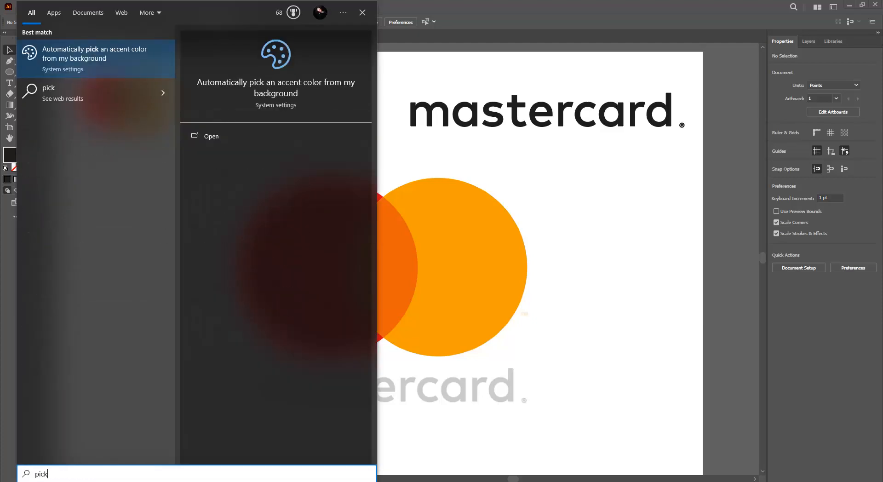
pyautogui.hotkey('ctrl', 'a')
pyautogui.write('sni')
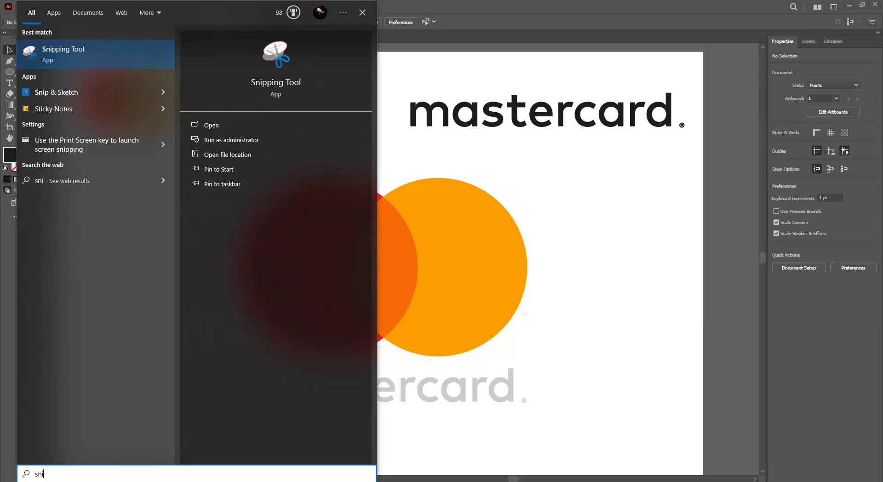
pyautogui.press('Return')
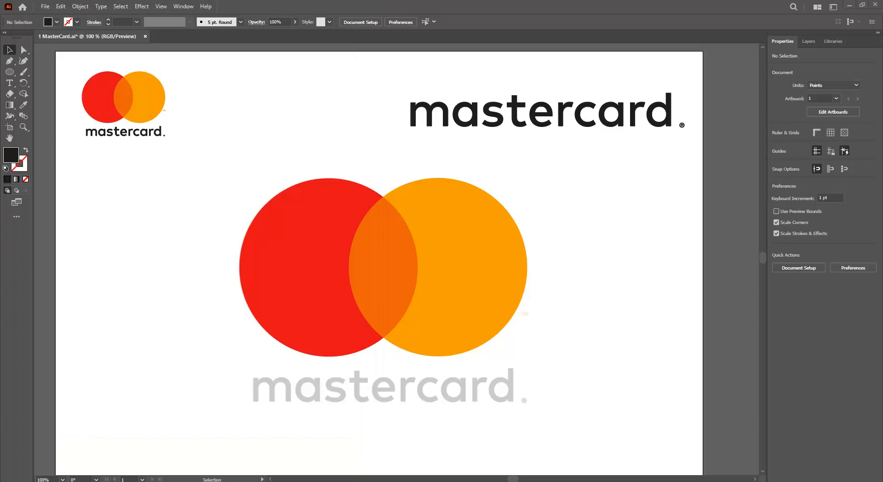
pyautogui.moveTo(233, 231); pyautogui.dragTo(163, 262)
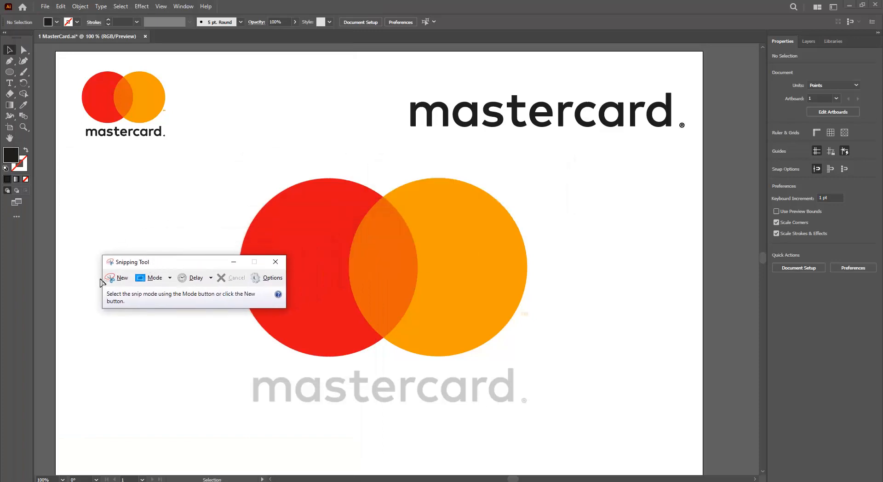
# Capture the black mastercard wordmark as a new snip and save it as image_font.PNG in the 01_mastecard folder.
pyautogui.click(119, 278)
pyautogui.moveTo(396, 78); pyautogui.dragTo(696, 144)
pyautogui.hotkey('ctrl', 's')
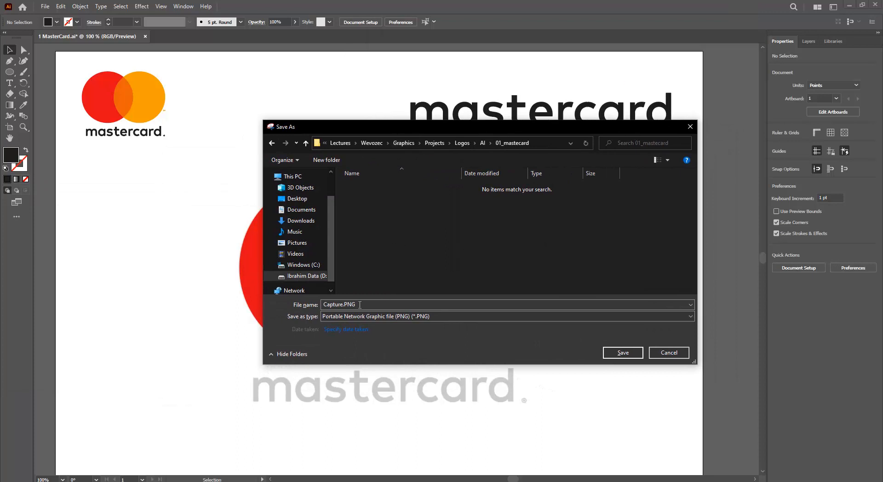
pyautogui.click(344, 305)
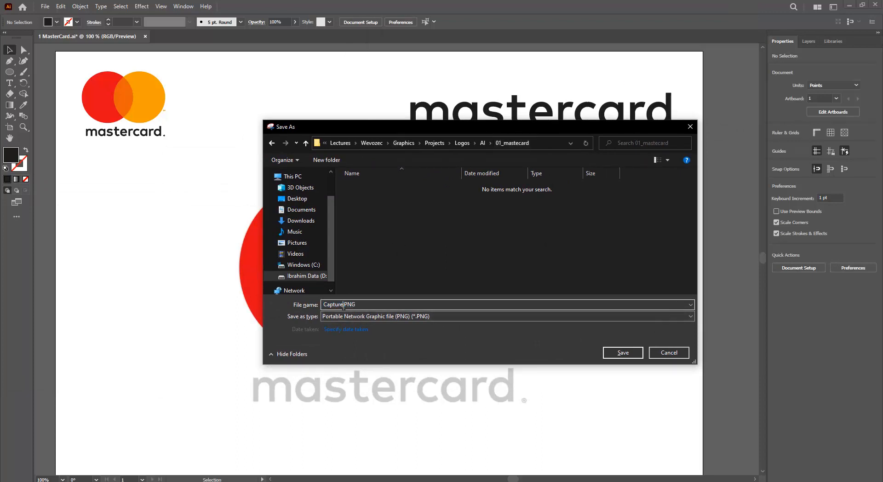
pyautogui.hotkey('shift', 'Home')
pyautogui.write('text_font')
pyautogui.hotkey('shift', 'Home')
pyautogui.write('image')
pyautogui.click(623, 354)
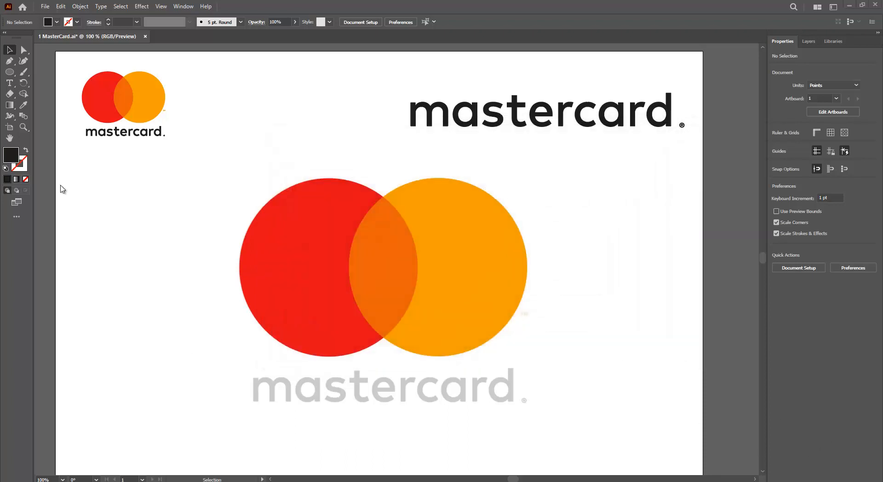
# Check the saved image_font.PNG in the 01_mastecard folder in File Explorer.
pyautogui.moveTo(0, 294); pyautogui.dragTo(598, 0)
pyautogui.scroll(4, 427, 262)
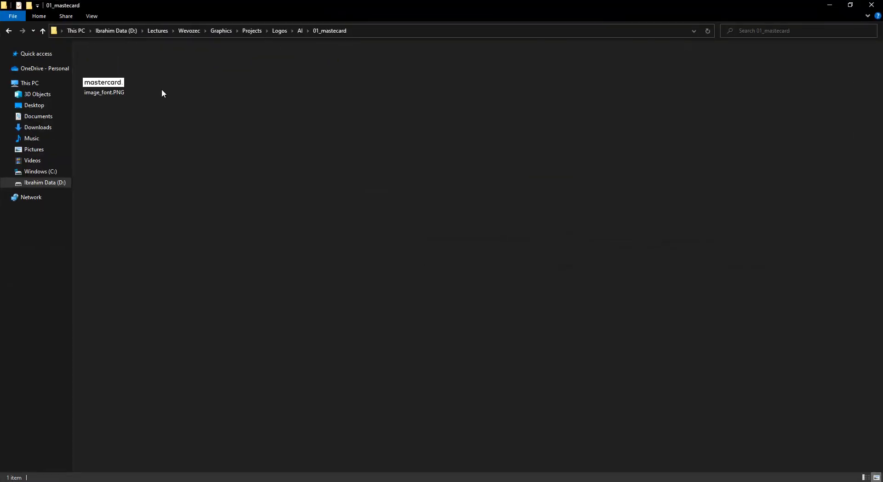
pyautogui.click(118, 87)
pyautogui.click(261, 154)
# Switch to Chrome and view the Google results for "font search by image".
pyautogui.hotkey('alt', 'Tab')
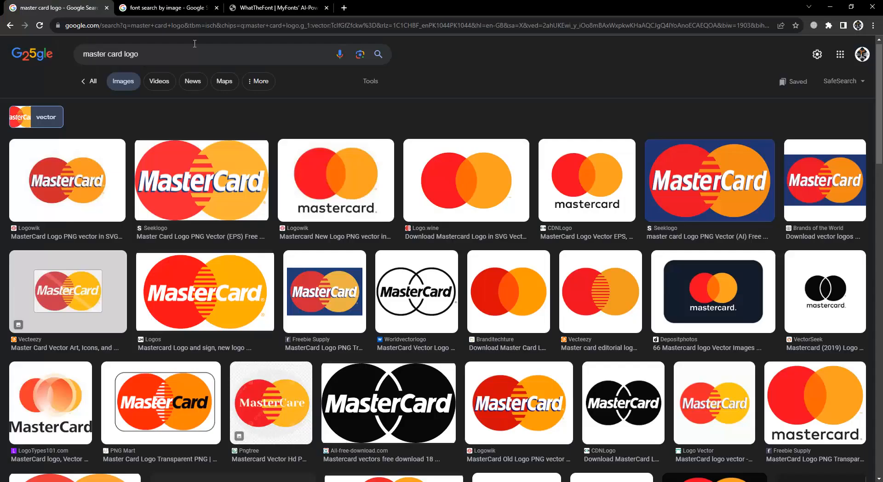
pyautogui.click(168, 7)
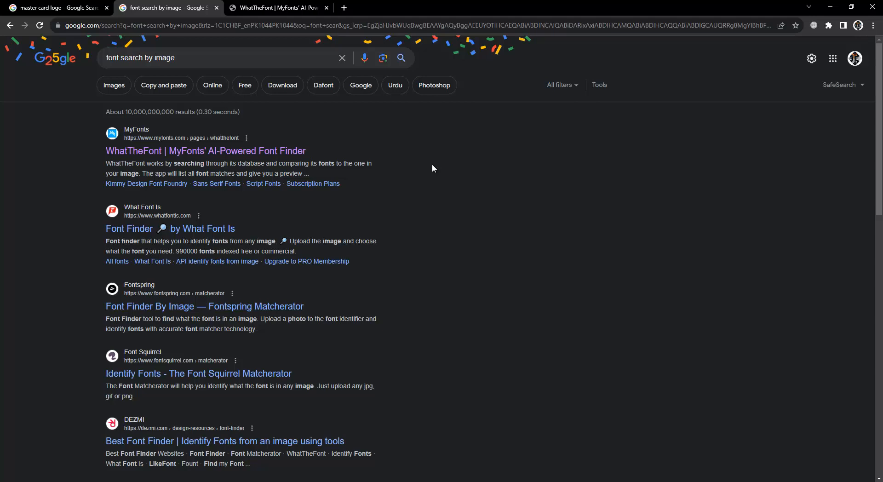
# Search Google for "adobe typekit" in a new tab and open the Adobe Fonts website.
pyautogui.hotkey('ctrl', 't')
pyautogui.write('adobe t')
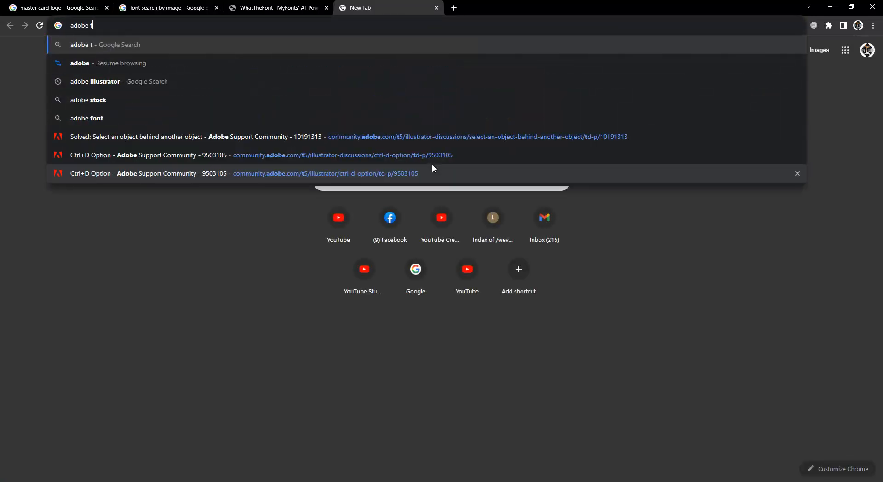
pyautogui.write('ypeki')
pyautogui.press('BackSpace')
pyautogui.press('BackSpace')
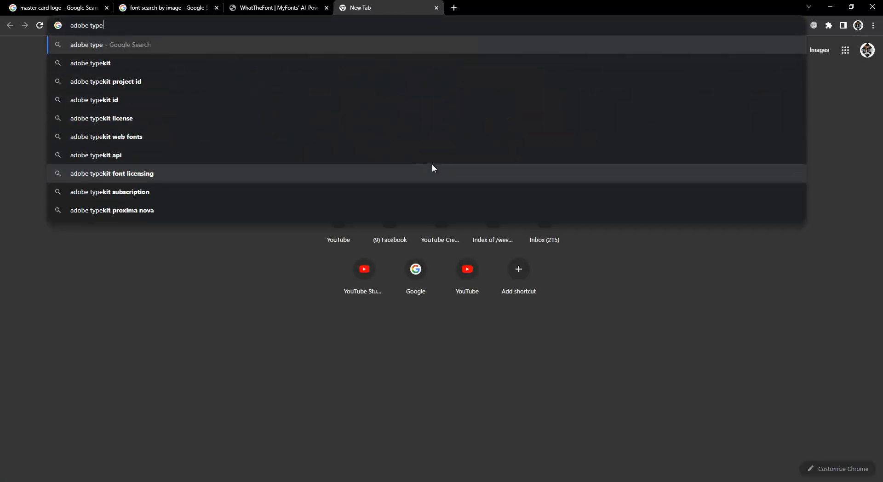
pyautogui.write('kit')
pyautogui.press('Return')
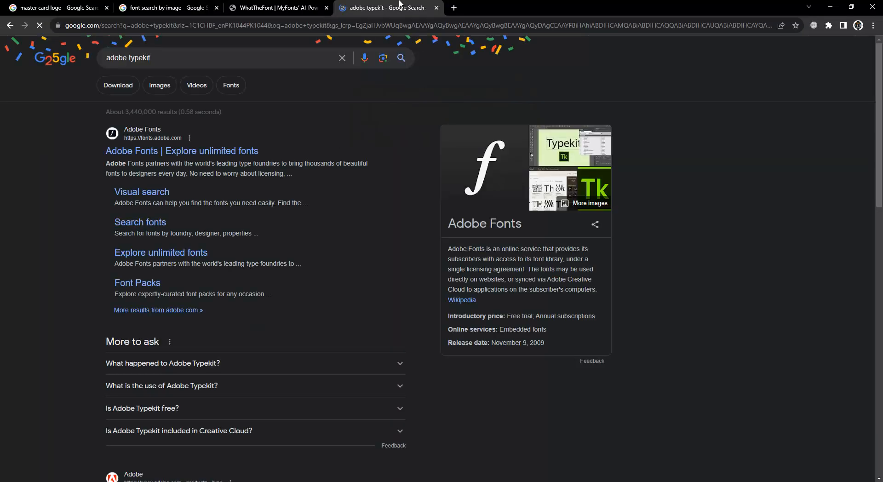
pyautogui.click(164, 151)
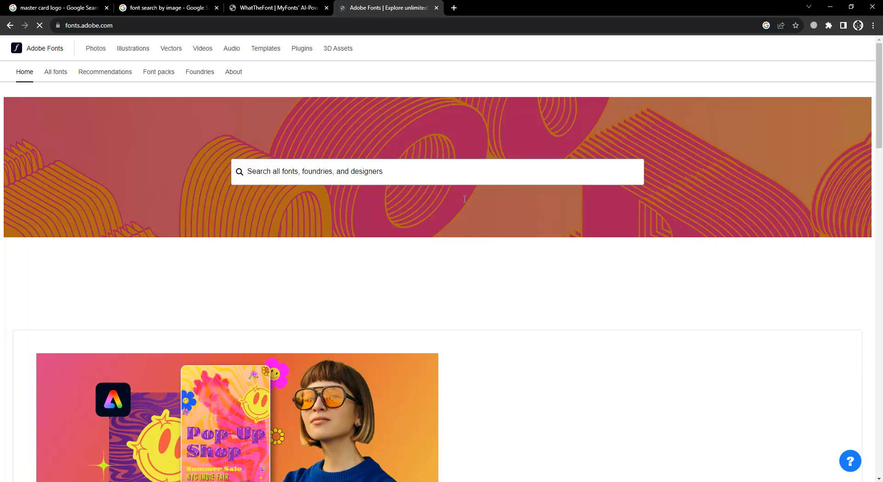
# Return to the open WhatTheFont page and bring up its image upload file chooser.
pyautogui.click(169, 9)
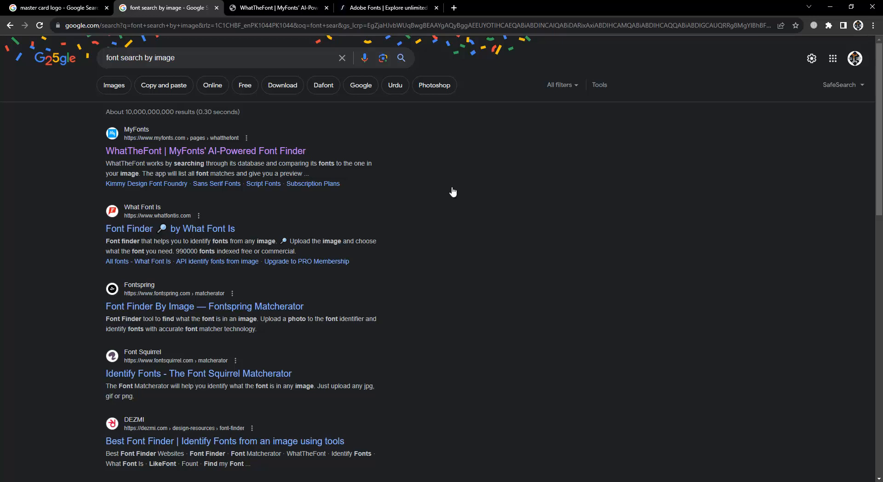
pyautogui.hotkey('ctrl', 'Tab')
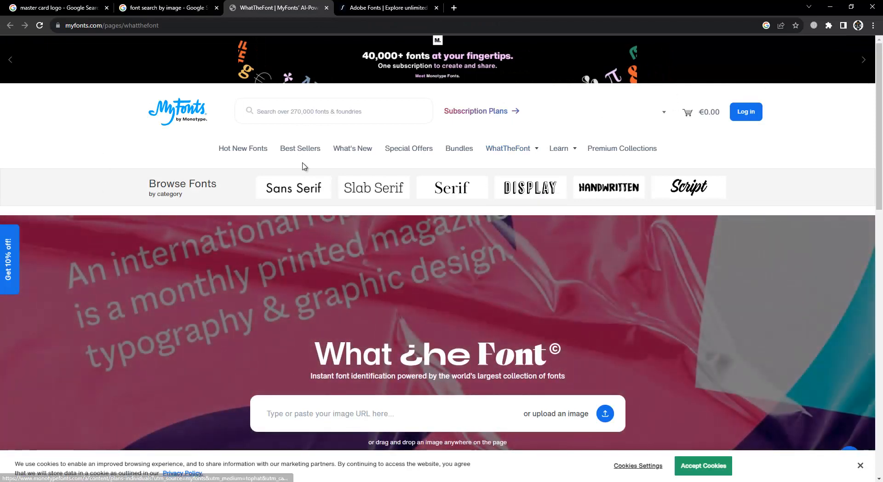
pyautogui.scroll(-3, 414, 221)
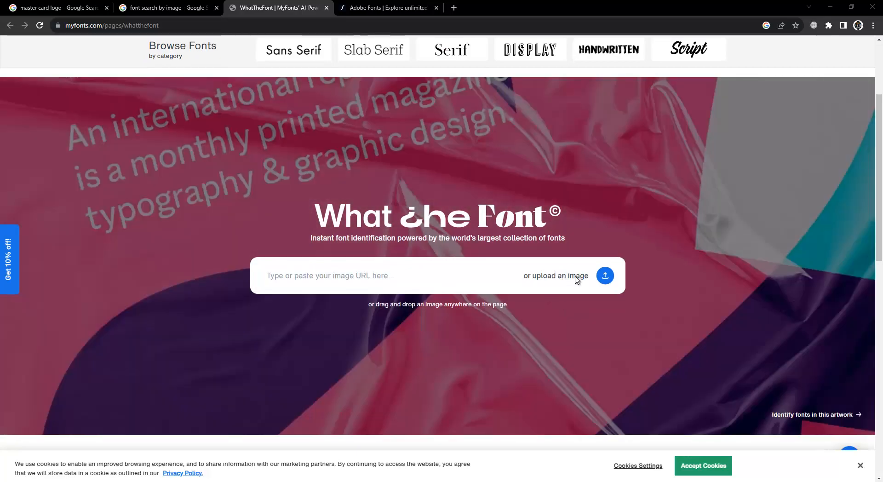
pyautogui.click(577, 276)
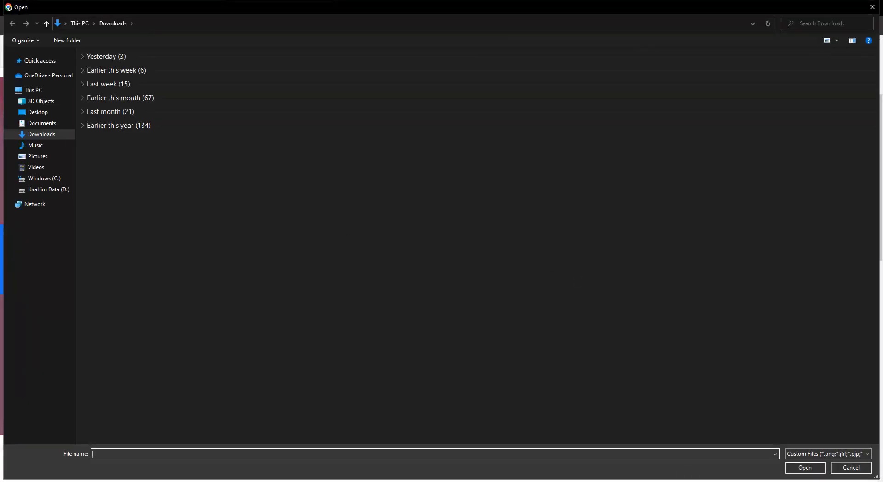
# Copy the 01_mastecard folder path from File Explorer and upload image_font.PNG from that folder to WhatTheFont.
pyautogui.hotkey('alt', 'Tab')
pyautogui.click(414, 31)
pyautogui.hotkey('ctrl', 'c')
pyautogui.hotkey('alt', 'Tab')
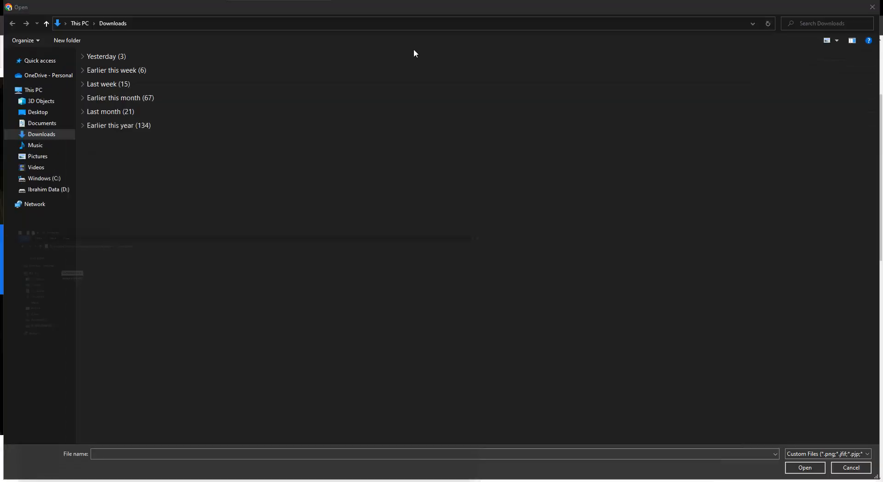
pyautogui.click(363, 24)
pyautogui.hotkey('ctrl', 'v')
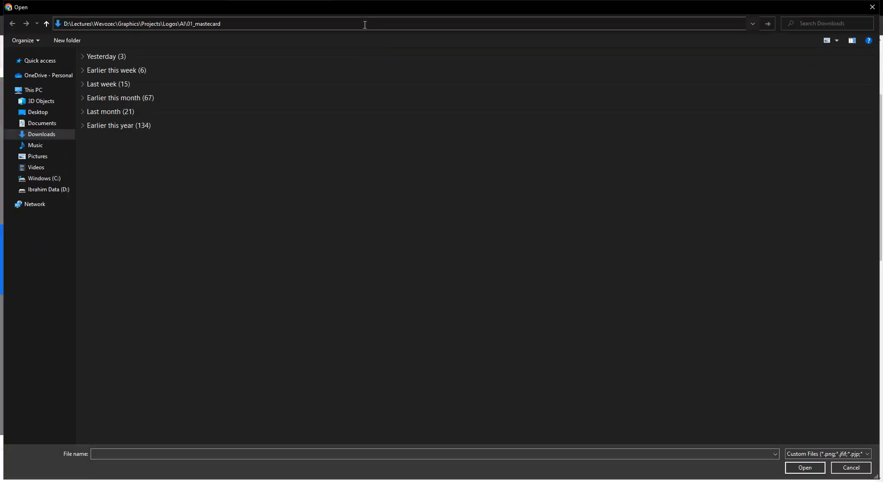
pyautogui.press('Return')
pyautogui.doubleClick(112, 97)
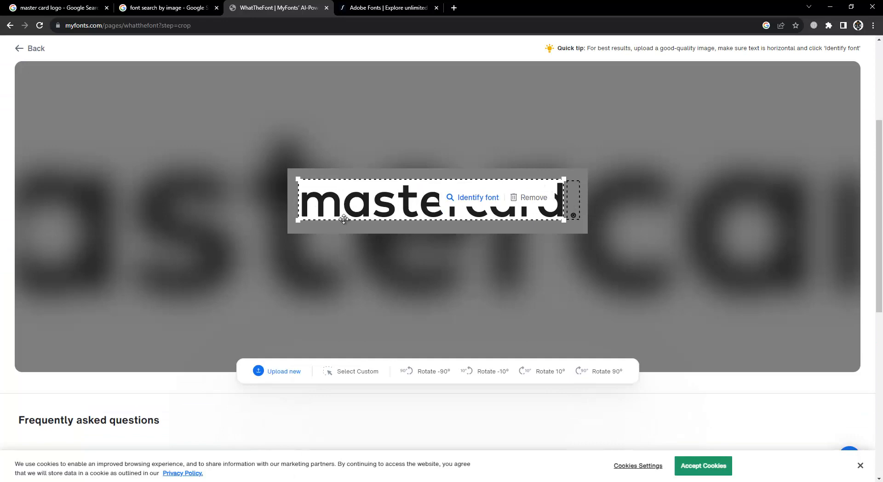
# Identify the font of the cropped mastercard text and browse the matching fonts.
pyautogui.click(275, 374)
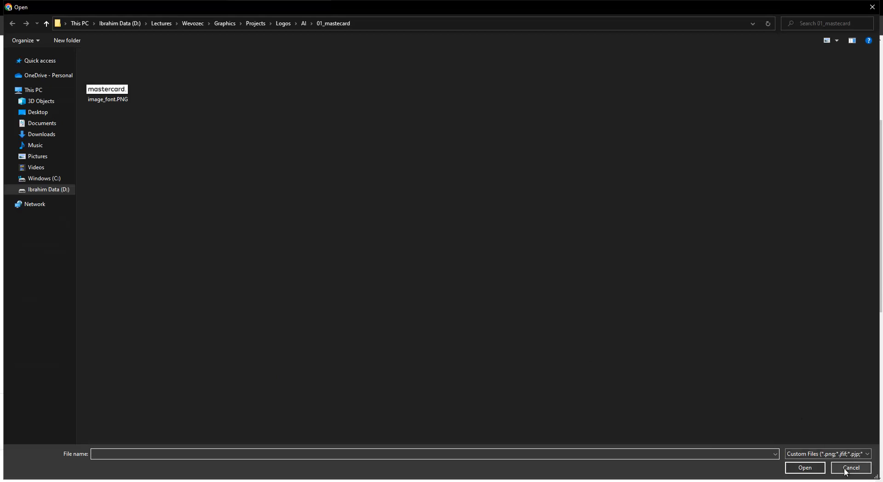
pyautogui.click(848, 468)
pyautogui.click(475, 199)
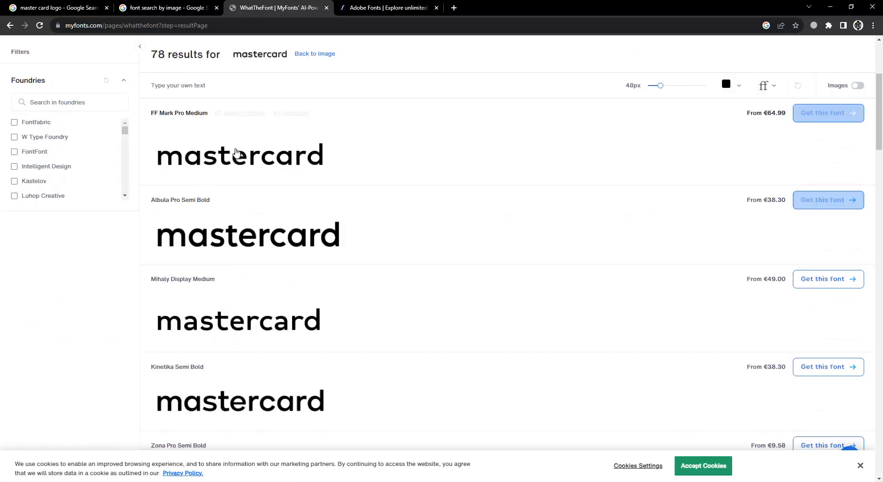
pyautogui.scroll(-12, 211, 346)
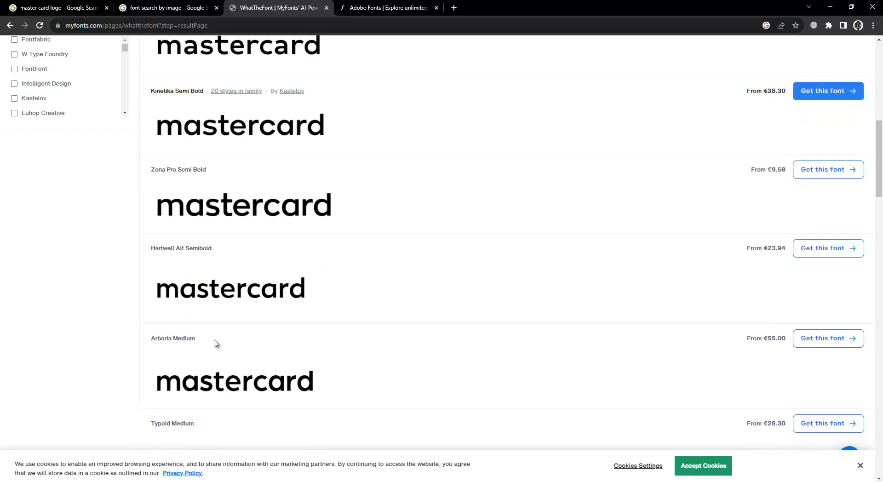
pyautogui.scroll(9, 218, 344)
pyautogui.scroll(8, 220, 342)
pyautogui.scroll(-3, 226, 253)
# Open image_font.PNG from the 01_mastecard folder in the image viewer and float its window as a reference.
pyautogui.hotkey('alt', 'Tab')
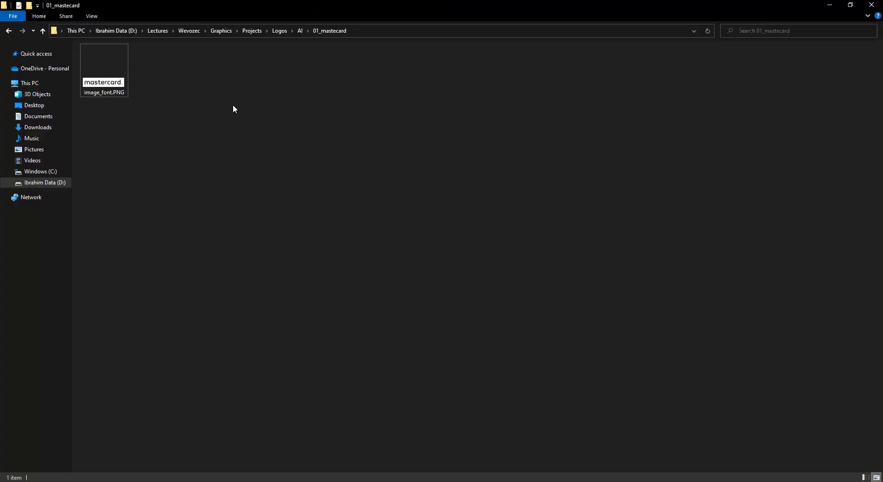
pyautogui.doubleClick(108, 84)
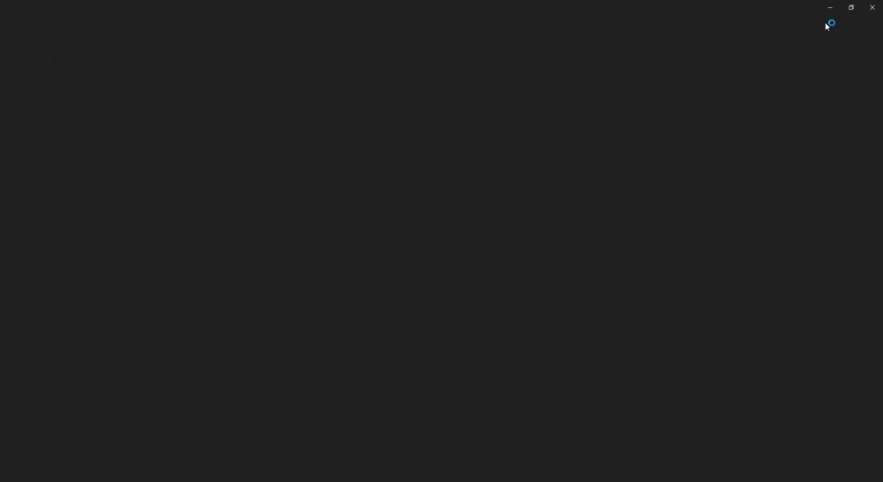
pyautogui.click(830, 6)
pyautogui.click(827, 4)
pyautogui.click(211, 481)
pyautogui.moveTo(581, 3); pyautogui.dragTo(501, 67)
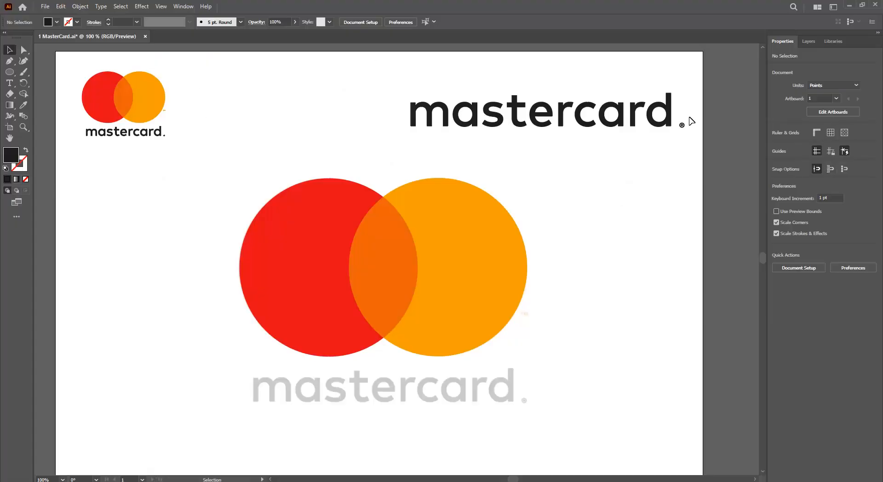
# Activate the Type tool in Illustrator, then copy the font name "Albula Pro Semi Bold" from the WhatTheFont results.
pyautogui.click(13, 81)
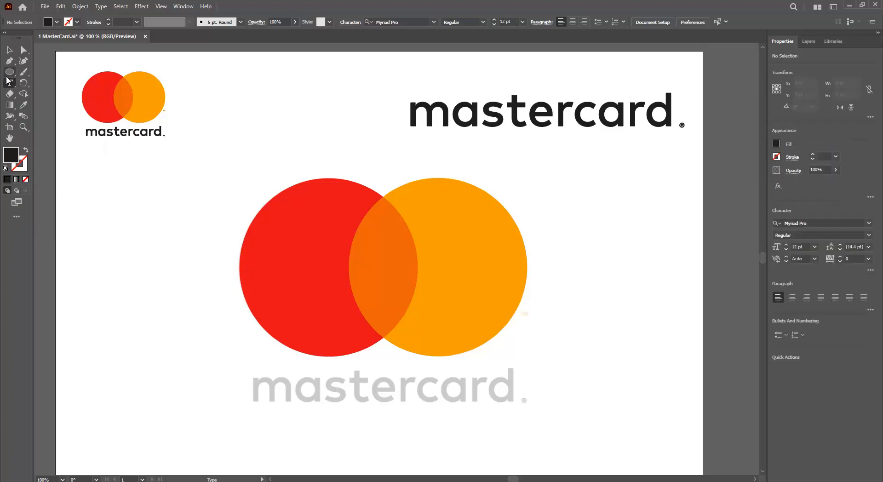
pyautogui.click(811, 222)
pyautogui.hotkey('alt', 'Tab')
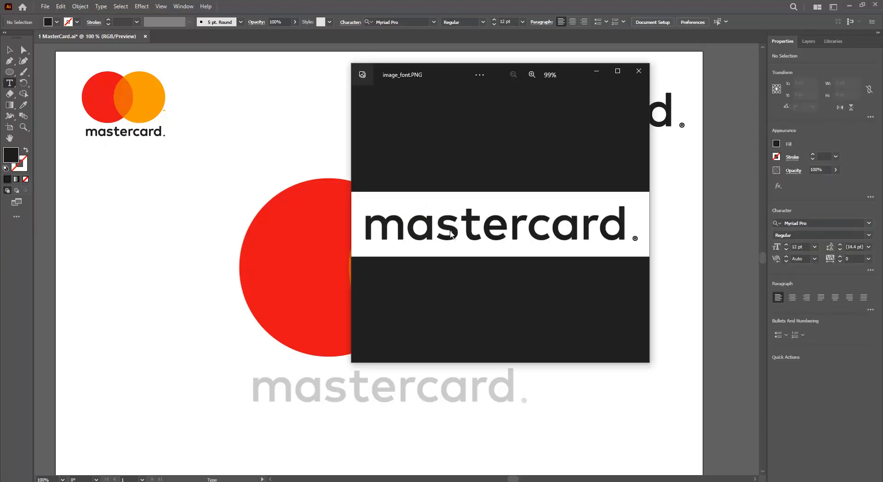
pyautogui.hotkey('alt', 'Tab')
pyautogui.moveTo(150, 198); pyautogui.dragTo(238, 204)
pyautogui.hotkey('ctrl', 'c')
pyautogui.hotkey('alt', 'Tab')
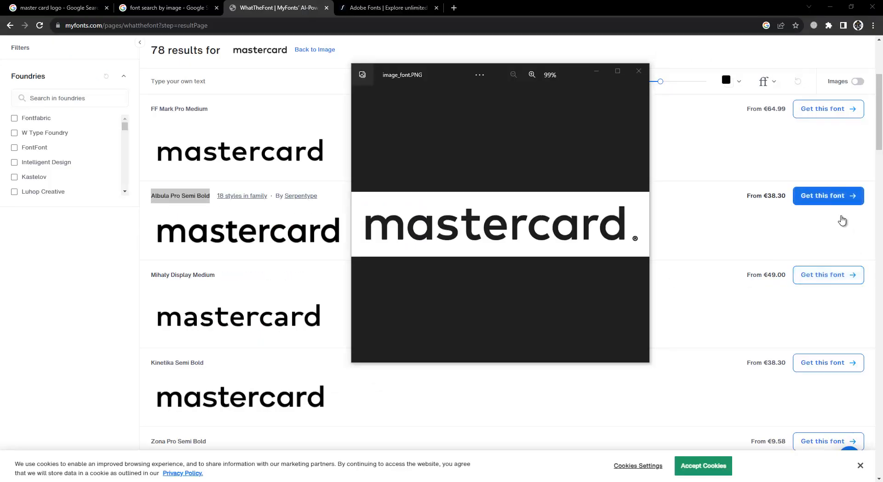
# Search Illustrator's font list for "Albula Pro Semi Bold" and the shortened name "Albula", then leave the font search.
pyautogui.hotkey('alt', 'Tab')
pyautogui.click(823, 223)
pyautogui.hotkey('ctrl', 'v')
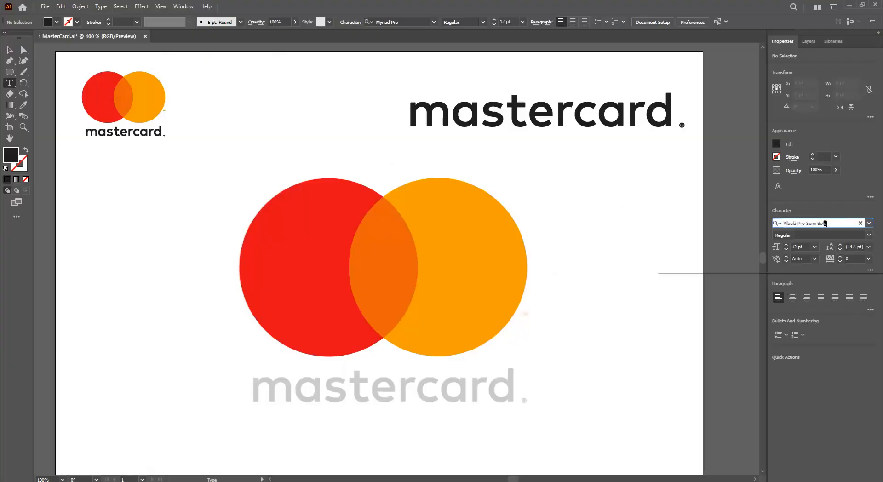
pyautogui.hotkey('ctrl', 'c')
pyautogui.hotkey('ctrl', 'a')
pyautogui.hotkey('ctrl', 'v')
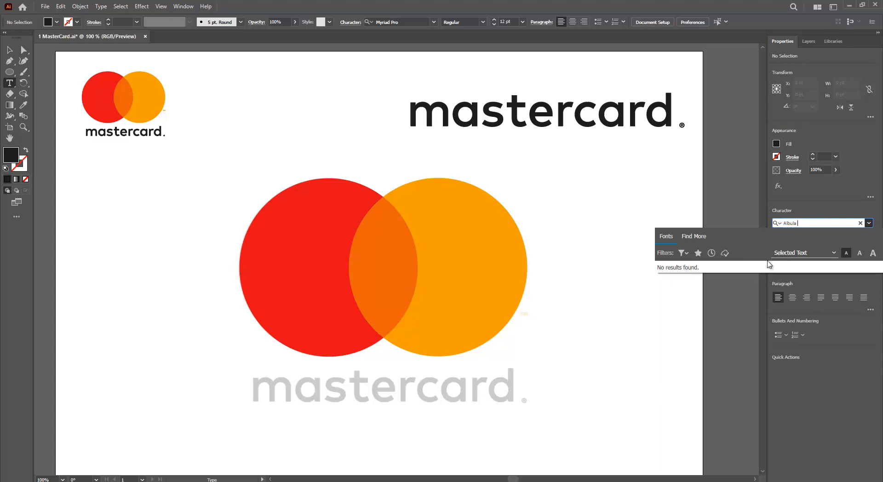
pyautogui.press('Escape')
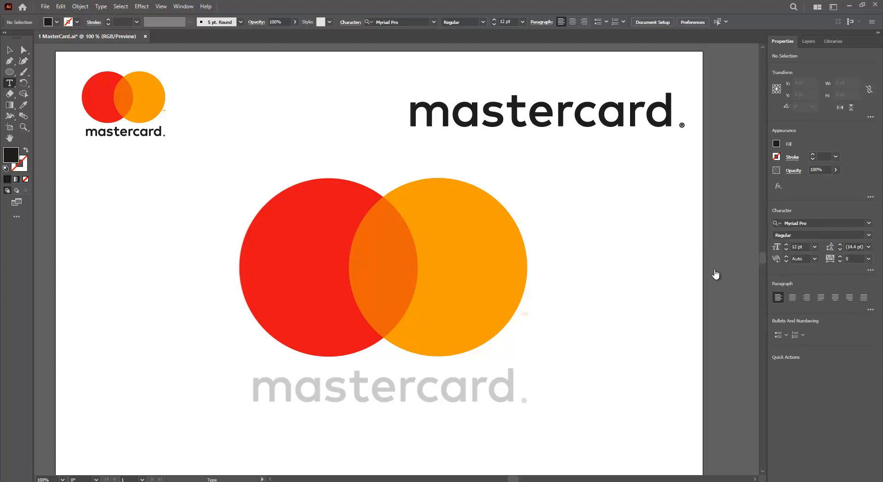
# Switch to Chrome, copy the Albula Pro Semi Bold name again and search Google for "Albula Pro Semi Bold download".
pyautogui.hotkey('alt', 'Tab')
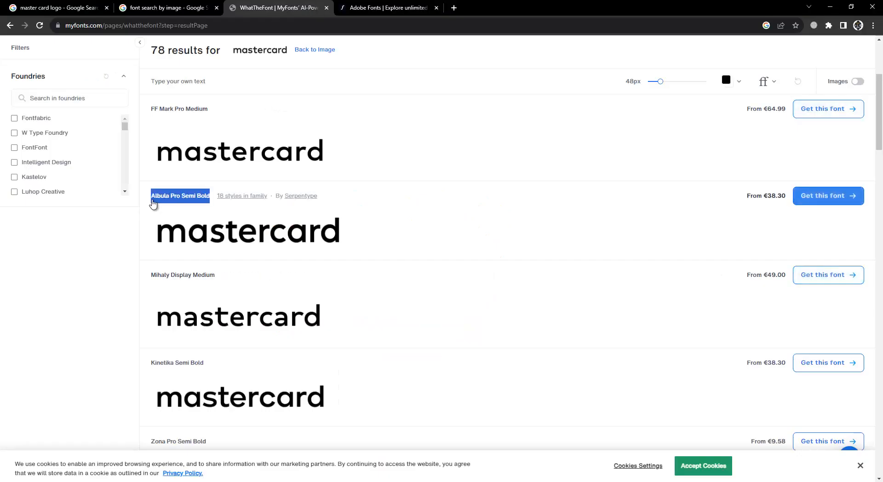
pyautogui.hotkey('ctrl', 'c')
pyautogui.hotkey('ctrl', 't')
pyautogui.hotkey('ctrl', 'v')
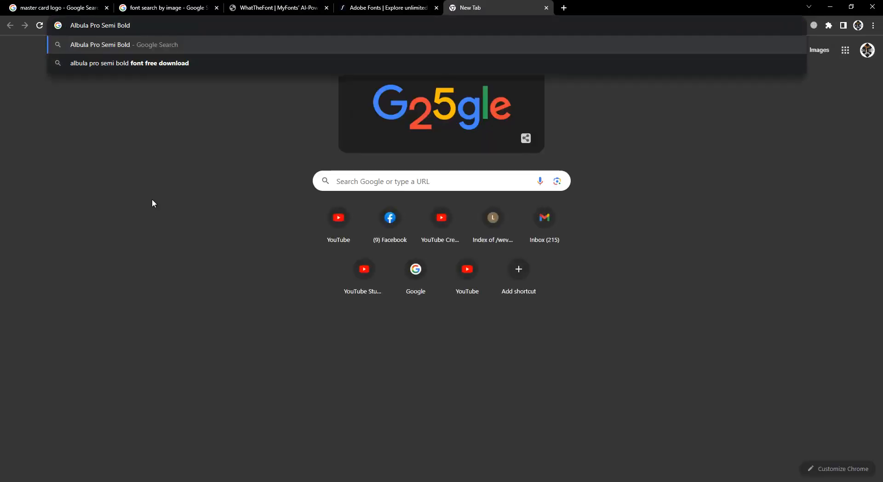
pyautogui.write('df')
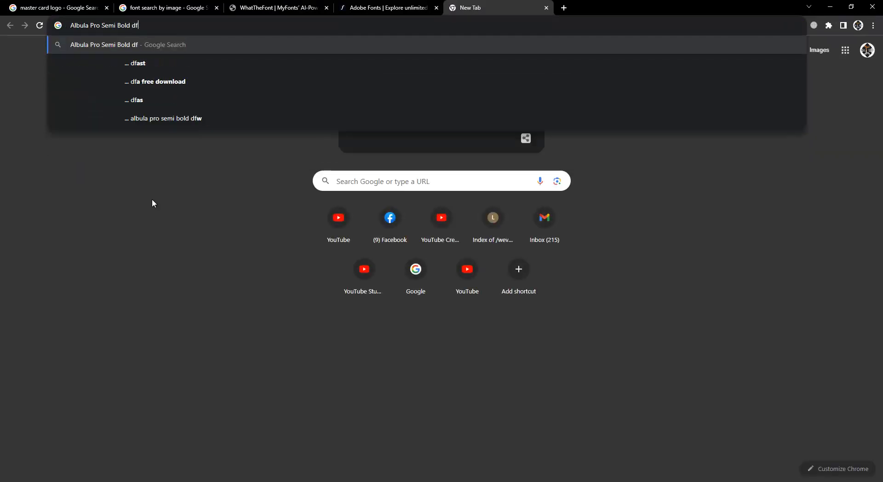
pyautogui.press('BackSpace')
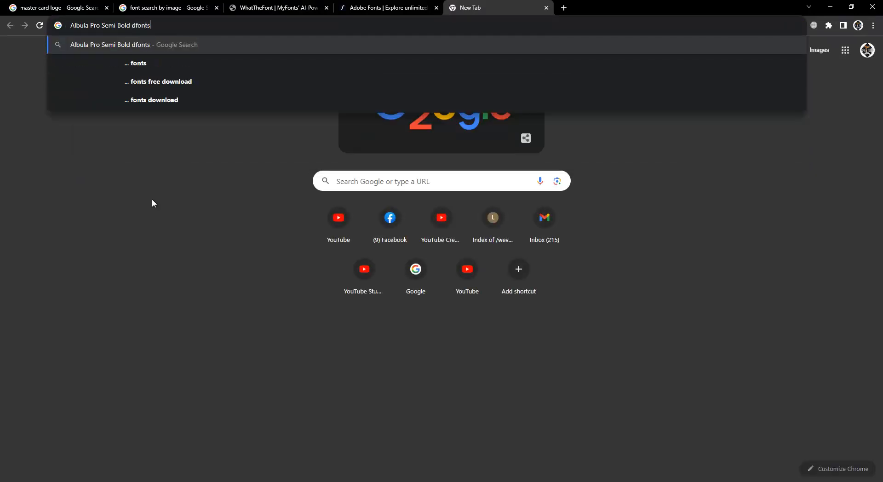
pyautogui.write('ownload')
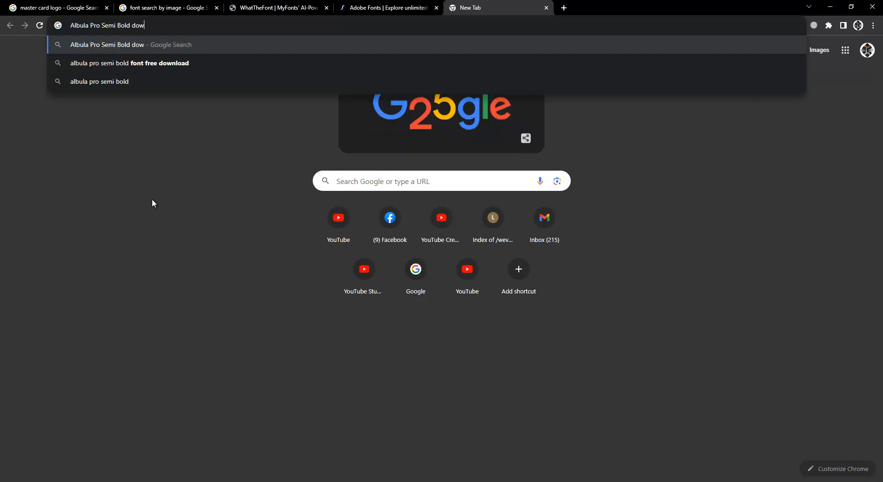
pyautogui.press('Return')
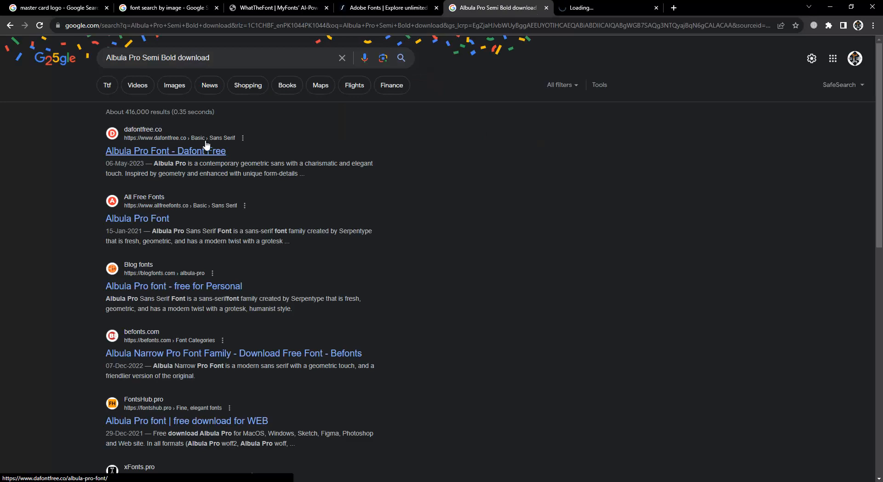
# Review the Albula Pro Font page on Dafont Free and follow its download link to the iFonts page.
pyautogui.click(574, 10)
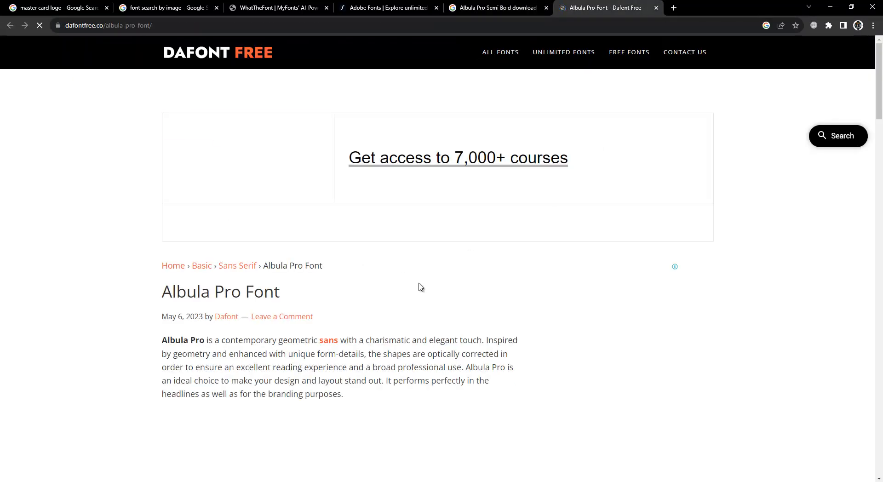
pyautogui.scroll(-7, 418, 294)
pyautogui.scroll(-15, 417, 224)
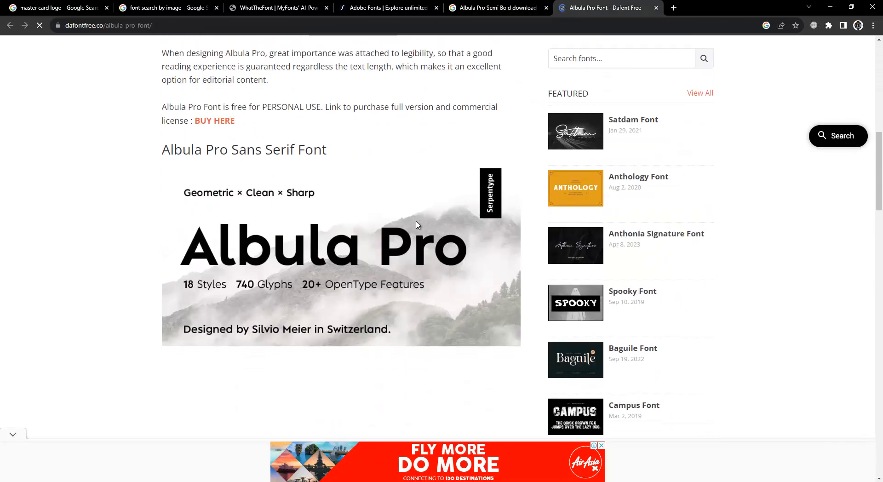
pyautogui.scroll(7, 416, 224)
pyautogui.scroll(-9, 416, 224)
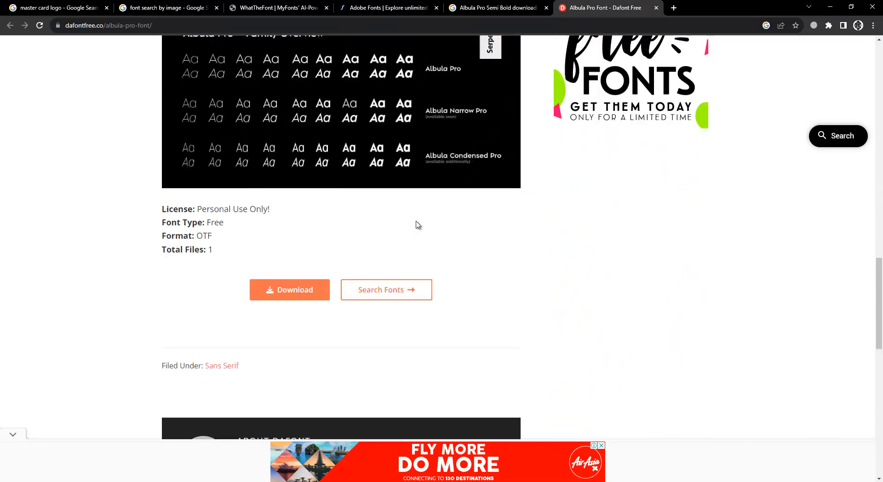
pyautogui.scroll(6, 282, 258)
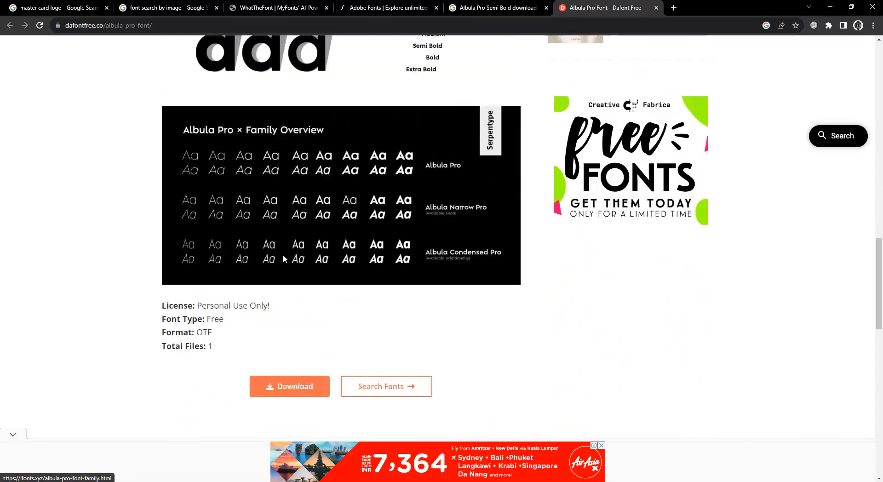
pyautogui.scroll(-8, 278, 245)
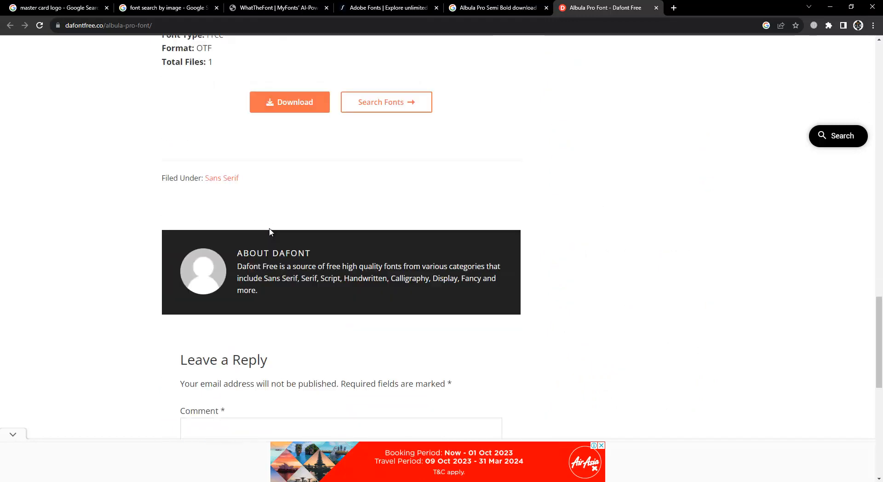
pyautogui.scroll(2, 272, 231)
pyautogui.click(289, 197)
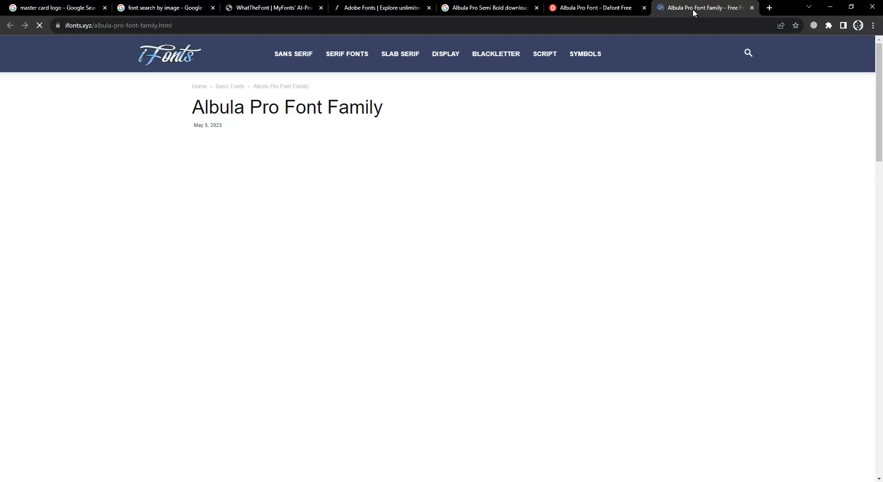
# Download the Albula Pro font archive from the iFonts page, check the recent downloads and close the extra download tabs.
pyautogui.scroll(-9, 523, 326)
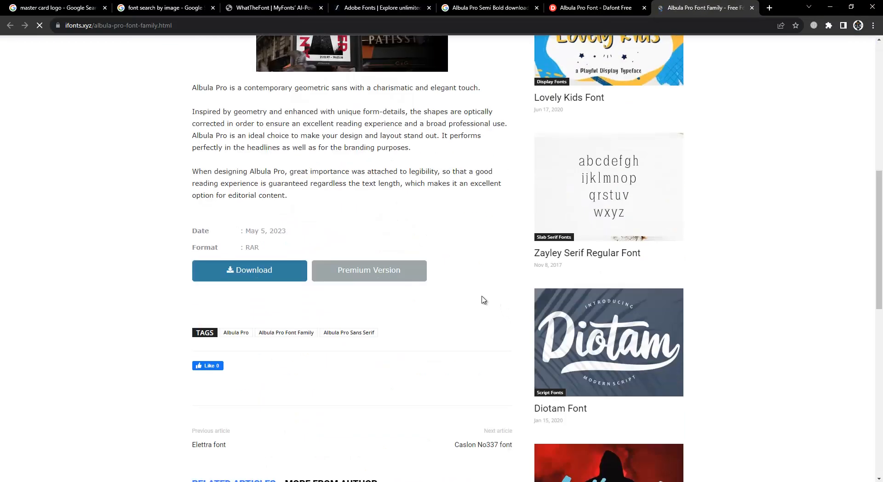
pyautogui.click(257, 281)
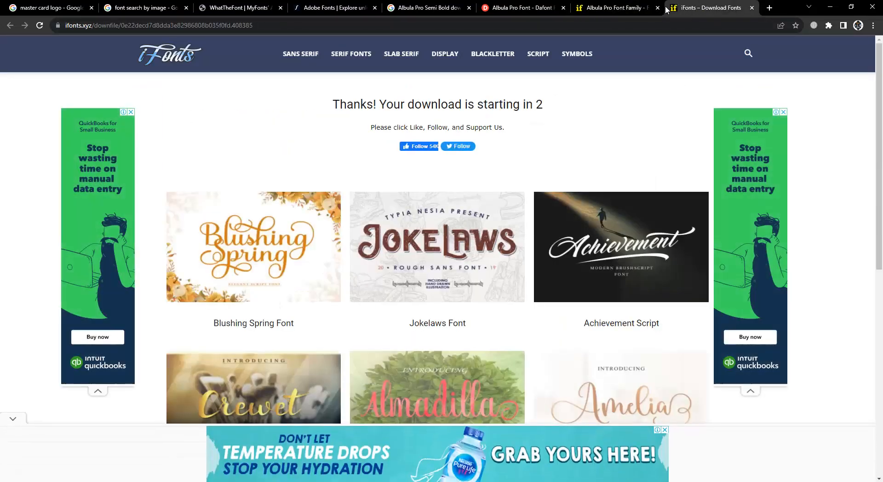
pyautogui.click(627, 5)
pyautogui.scroll(-2, 235, 348)
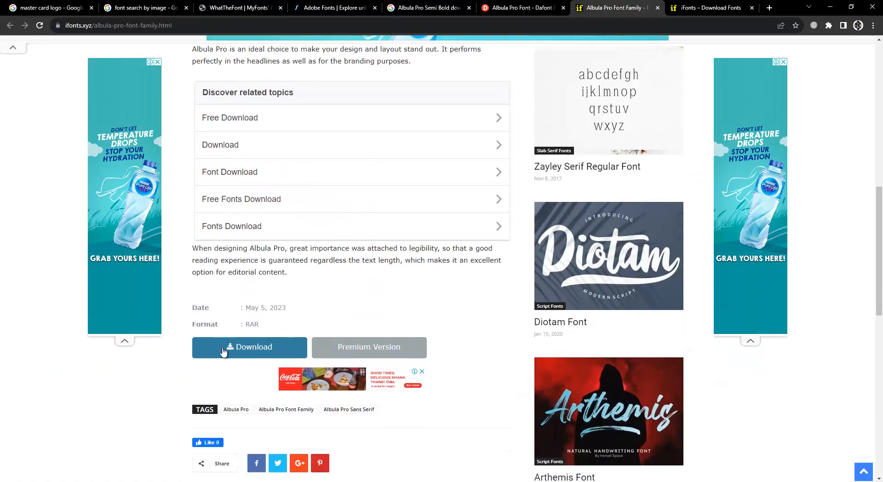
pyautogui.click(252, 349)
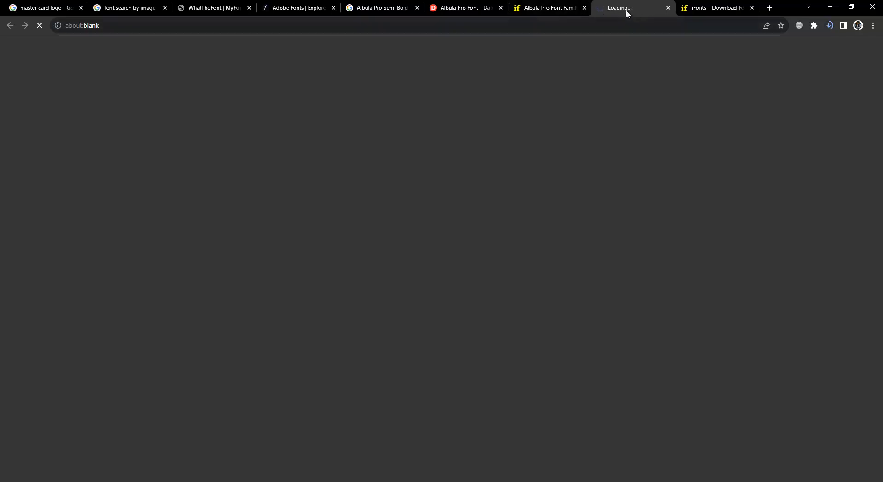
pyautogui.click(828, 26)
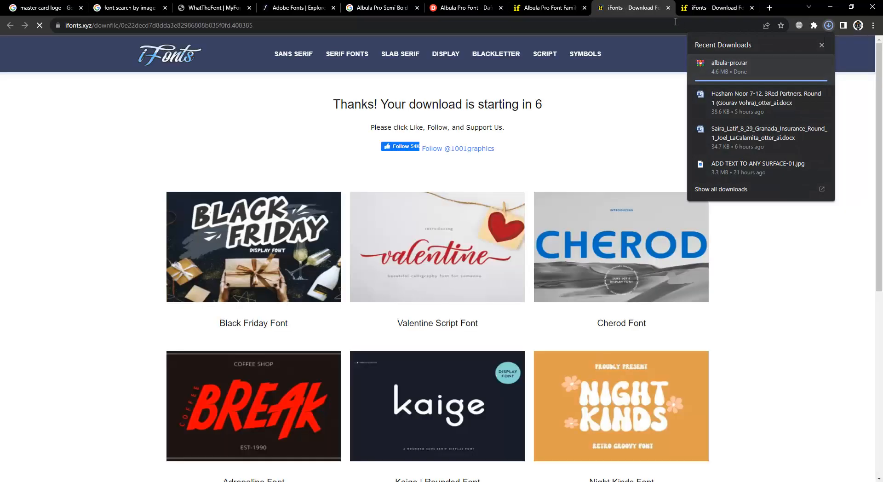
pyautogui.click(667, 8)
pyautogui.click(668, 8)
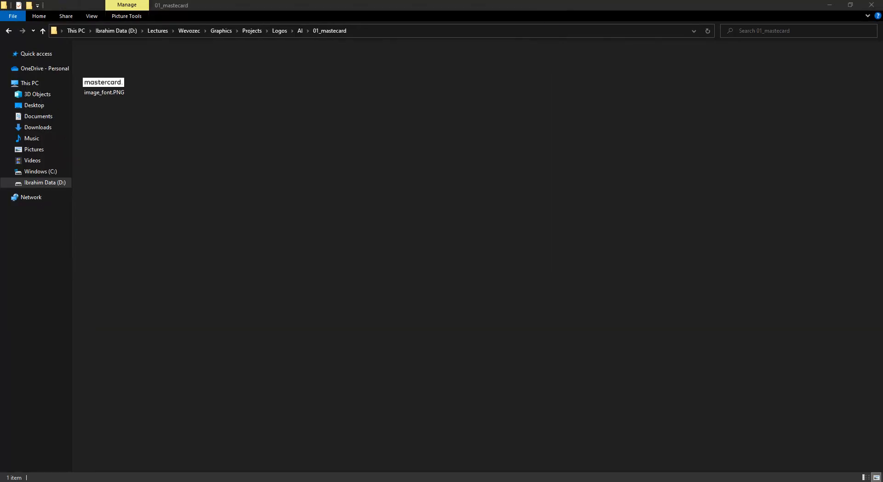
# Paste the downloaded albula-pro.rar into the 01_mastecard folder in File Explorer and extract it there.
pyautogui.hotkey('ctrl', 'v')
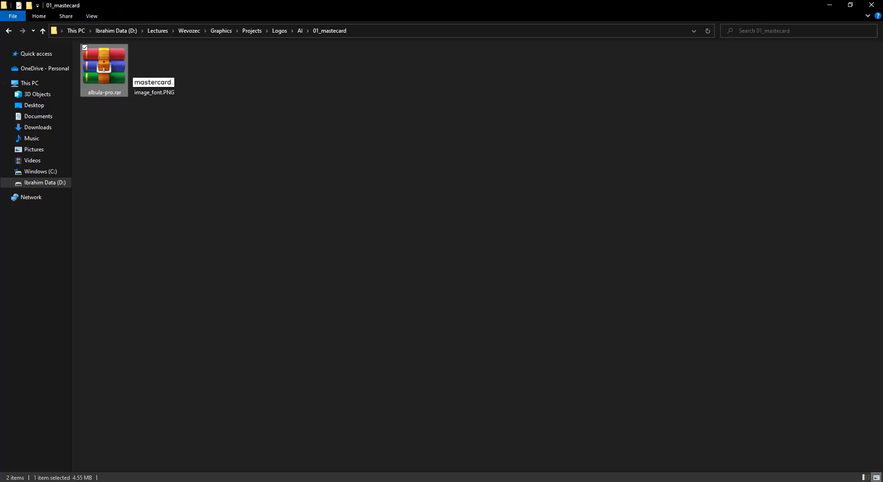
pyautogui.rightClick(119, 80)
pyautogui.click(174, 144)
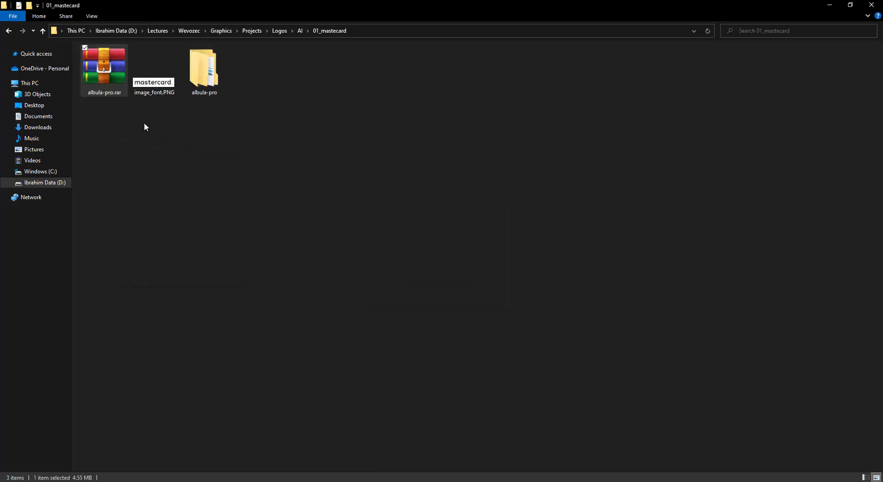
# Browse the extracted albula-pro files and open the Albula Pro (fixed) folder inside Albula Pro 2022-12-08.
pyautogui.doubleClick(118, 92)
pyautogui.doubleClick(123, 61)
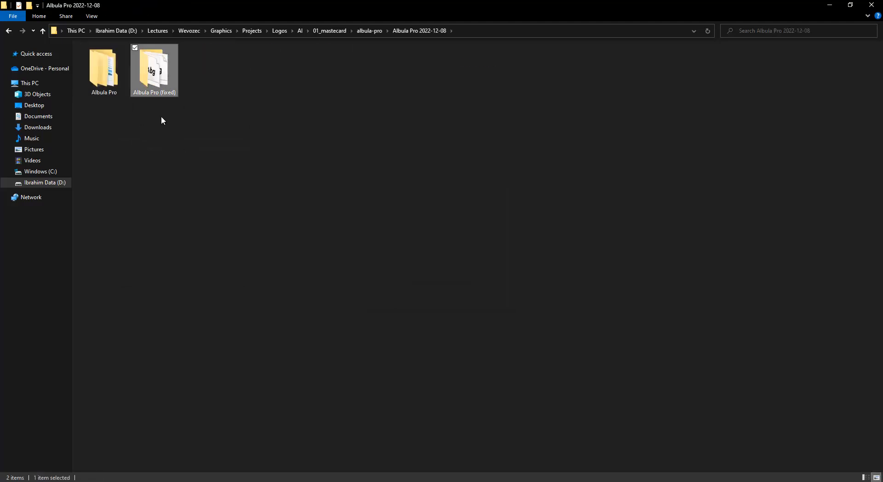
pyautogui.doubleClick(103, 84)
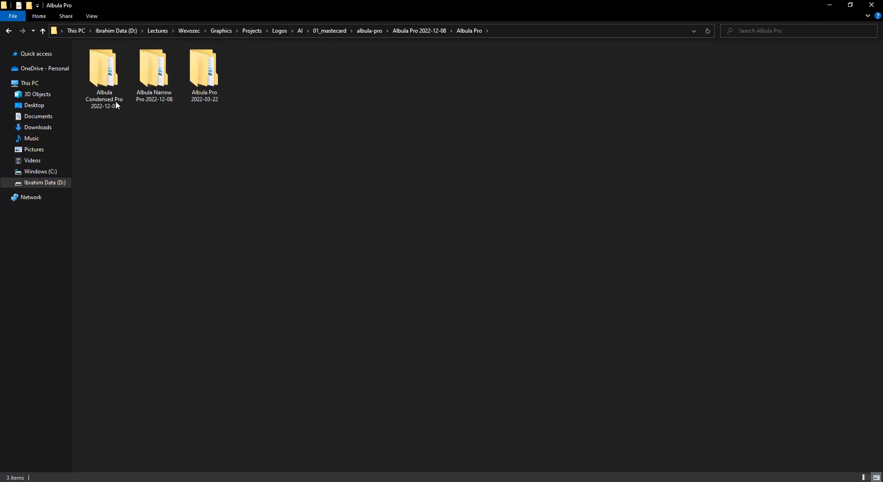
pyautogui.click(439, 31)
pyautogui.doubleClick(165, 66)
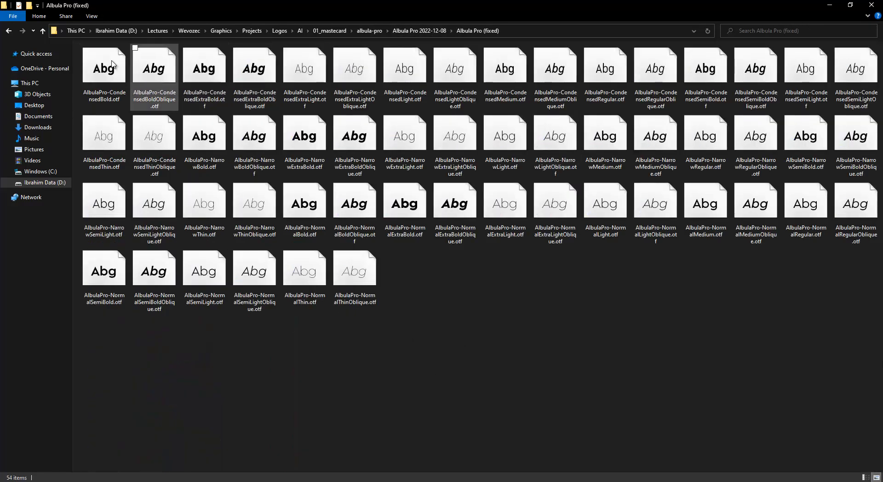
# Install all the OTF fonts from the Albula Pro (fixed) folder, then return to Illustrator.
pyautogui.hotkey('ctrl', 'a')
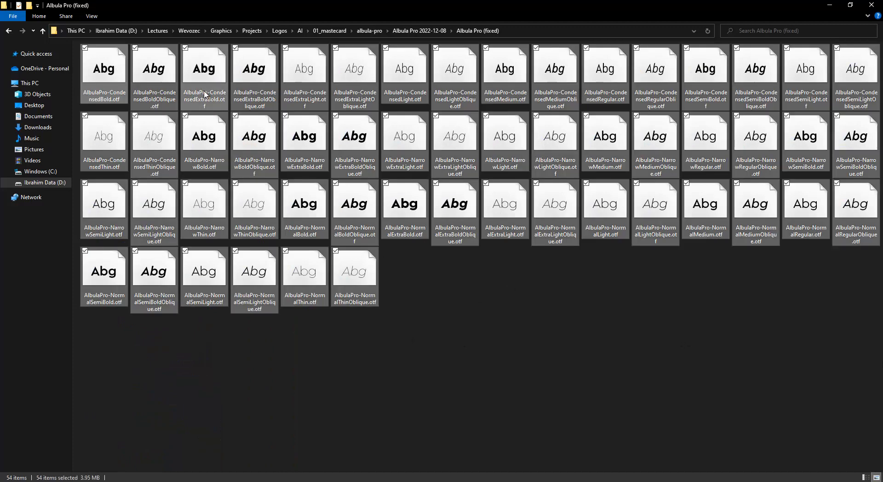
pyautogui.rightClick(228, 74)
pyautogui.click(248, 79)
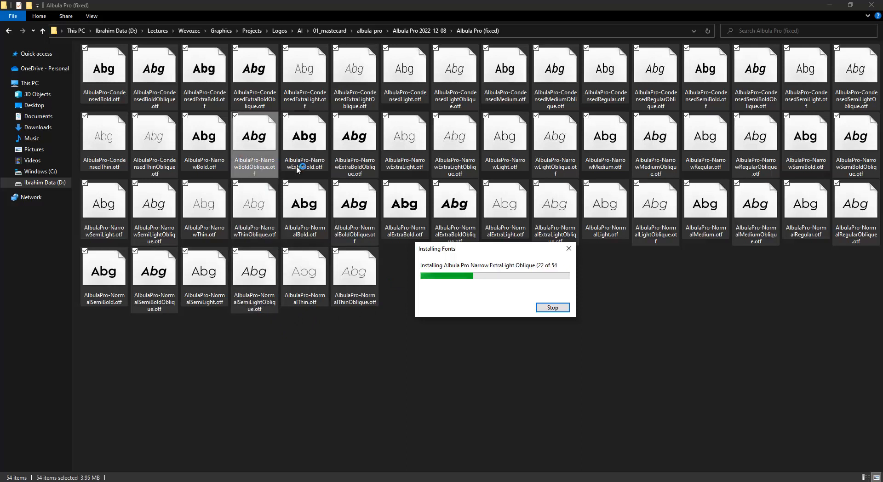
pyautogui.click(829, 6)
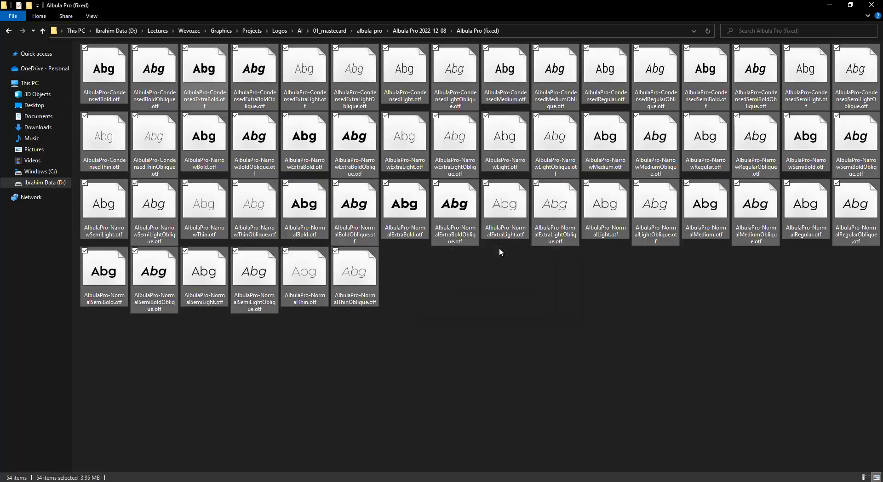
pyautogui.click(484, 269)
pyautogui.click(834, 7)
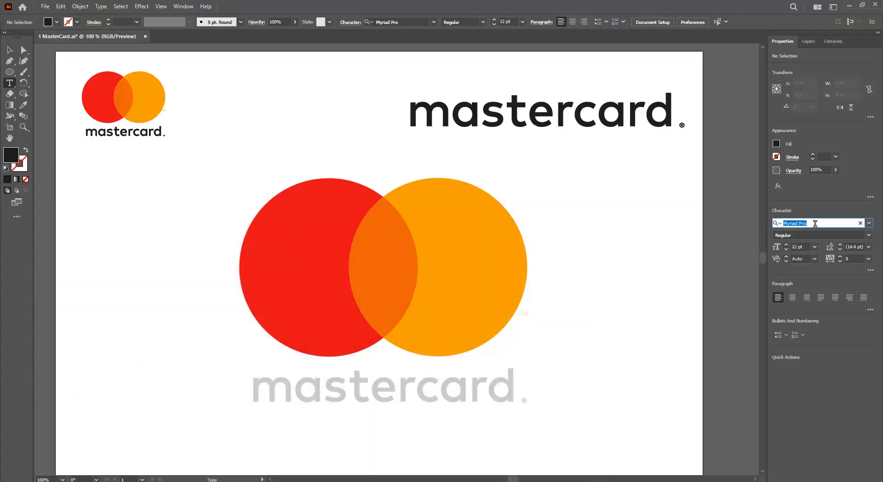
# Switch to Chrome and bring up the Albula Pro Semi Bold entry in the WhatTheFont results.
pyautogui.hotkey('alt', 'Tab')
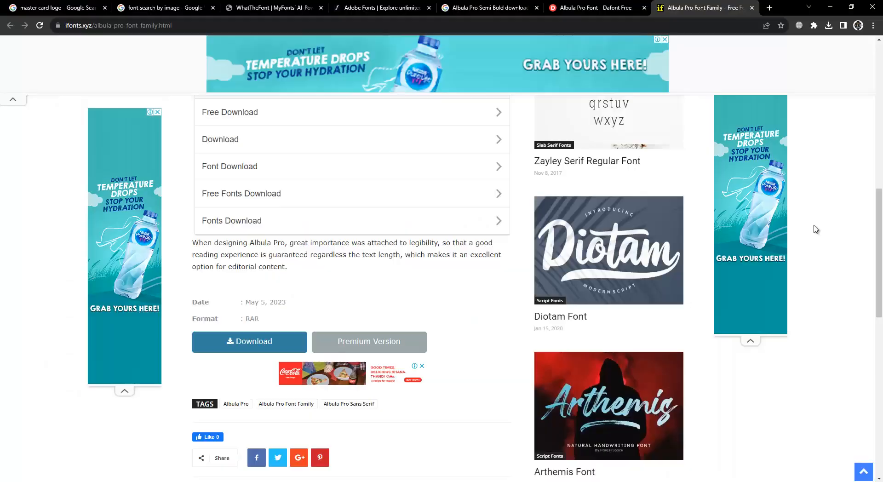
pyautogui.click(197, 4)
pyautogui.click(231, 5)
pyautogui.click(36, 4)
pyautogui.click(225, 4)
pyautogui.click(157, 199)
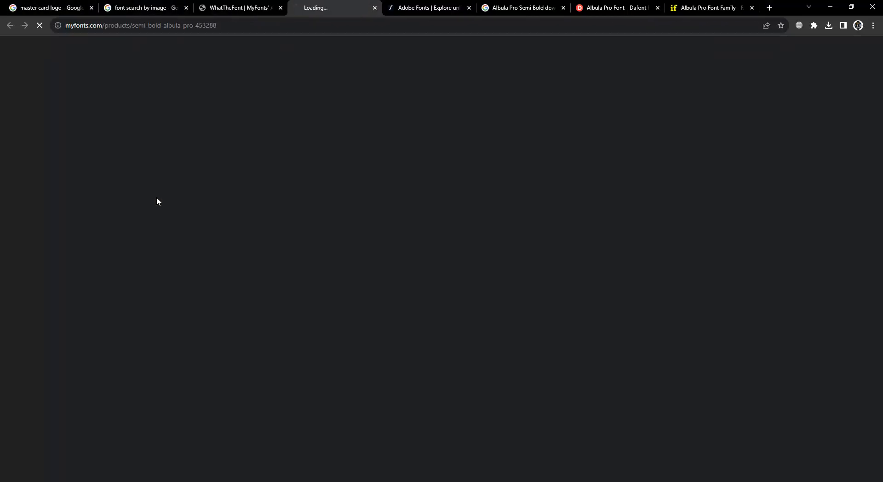
pyautogui.middleClick(296, 4)
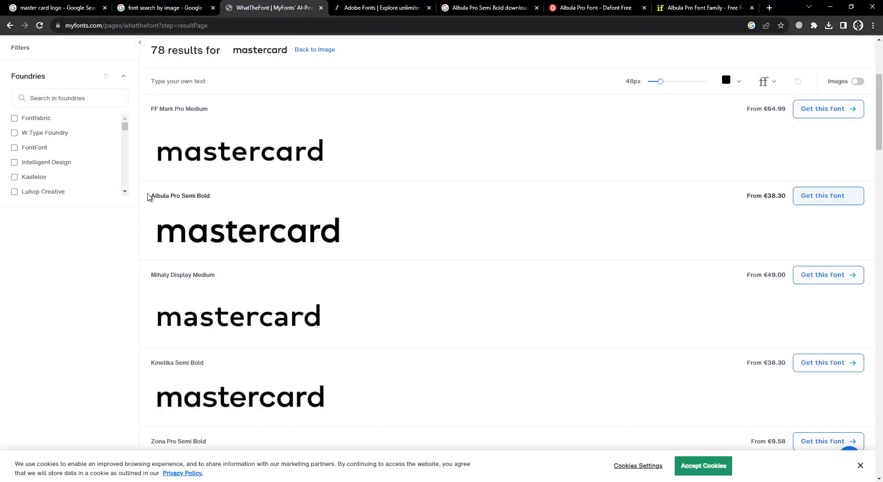
# Copy only the word "Albula" from the result's name and search Illustrator's font list for it.
pyautogui.doubleClick(158, 196)
pyautogui.hotkey('alt', 'Tab')
pyautogui.click(816, 221)
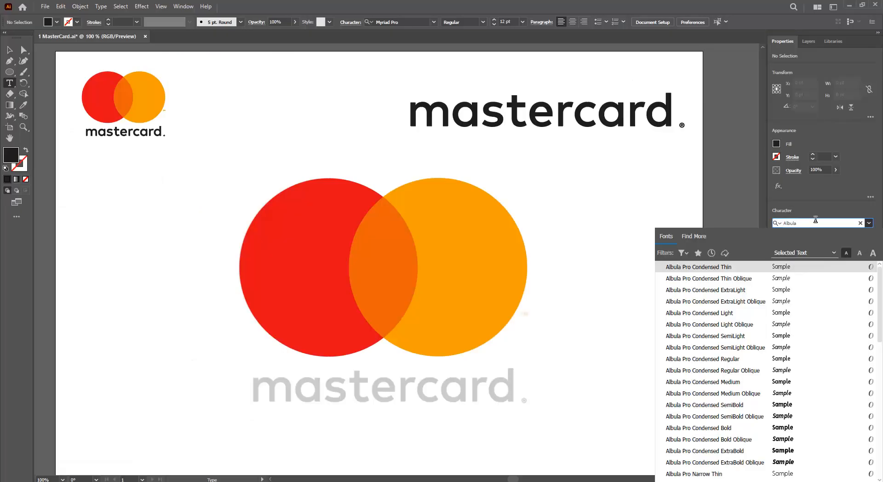
# Copy the full name "Albula Pro Semi Bold" from WhatTheFont, search Illustrator's font list for it and choose Albula Pro Condensed SemiBold.
pyautogui.hotkey('alt', 'Tab')
pyautogui.moveTo(148, 196); pyautogui.dragTo(210, 197)
pyautogui.hotkey('ctrl', 'c')
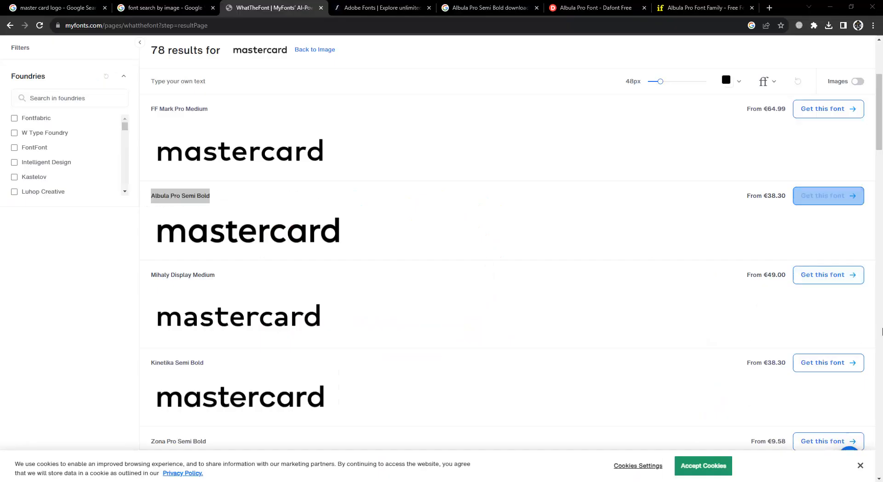
pyautogui.hotkey('alt', 'Tab')
pyautogui.click(820, 222)
pyautogui.hotkey('ctrl', 'v')
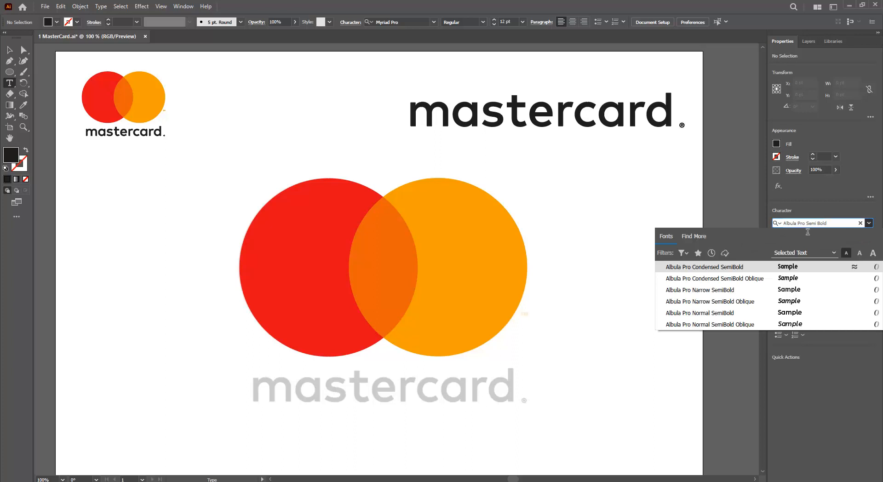
pyautogui.click(723, 269)
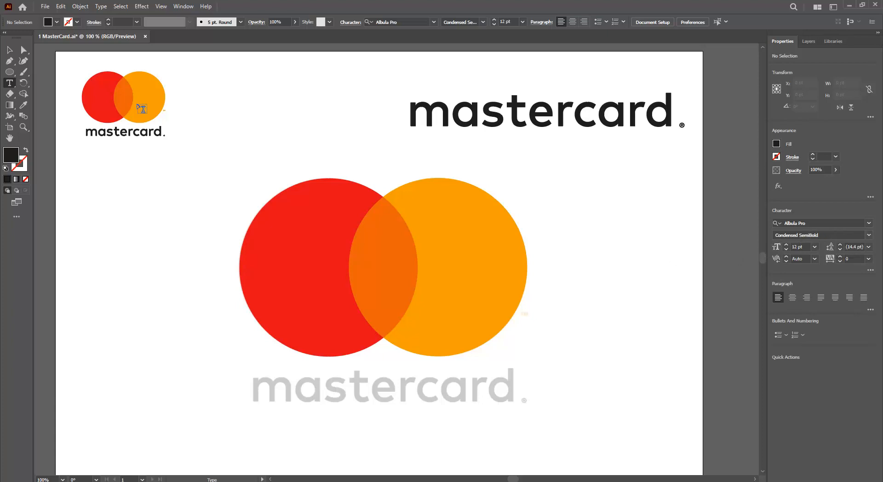
# Add the text "mastercard" over the start of the faded wordmark below the circles and switch to the Selection tool.
pyautogui.click(260, 395)
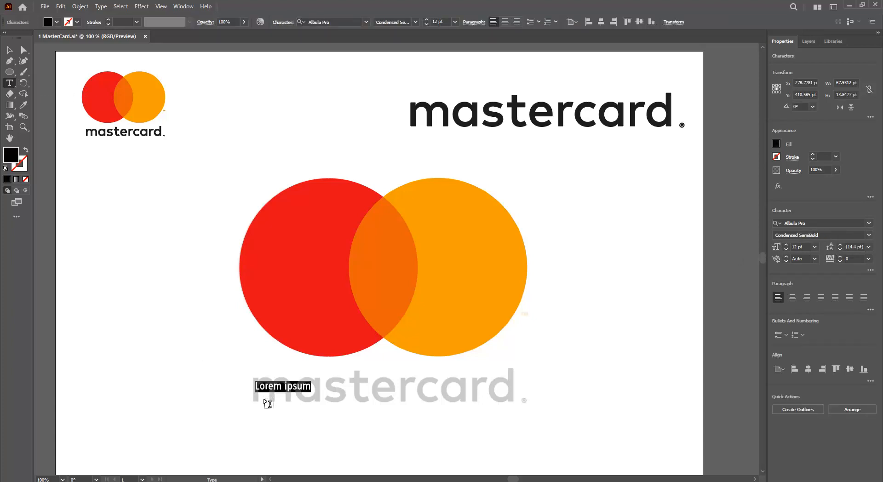
pyautogui.write('mastercard')
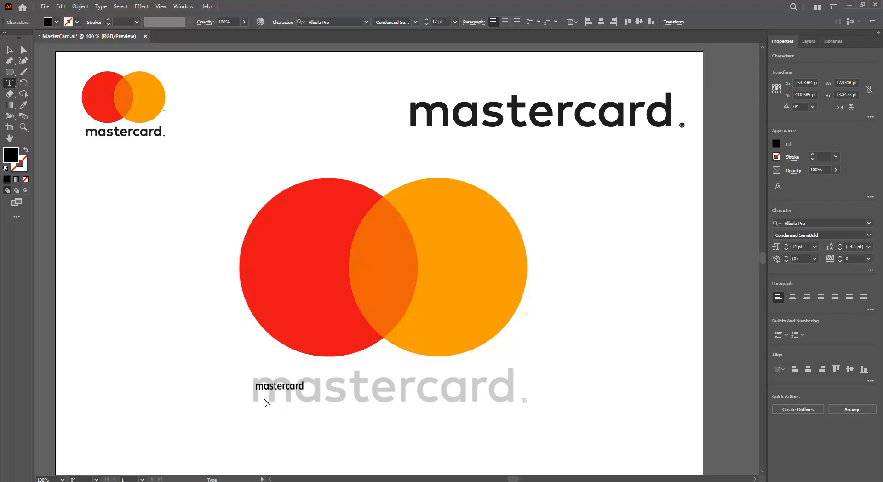
pyautogui.hotkey('ctrl', 'a')
pyautogui.click(9, 49)
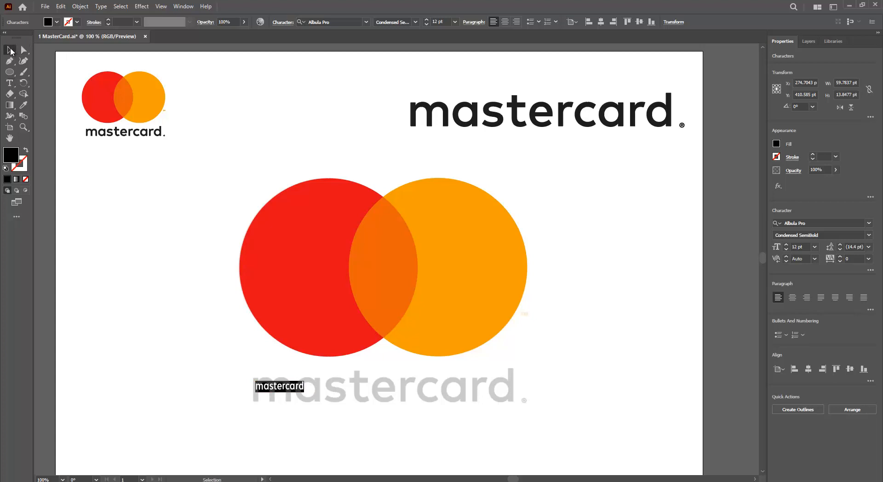
# Enlarge the "mastercard" text to about 326 pt wide and 69 pt high and position it over the faded wordmark.
pyautogui.moveTo(311, 394); pyautogui.dragTo(513, 414)
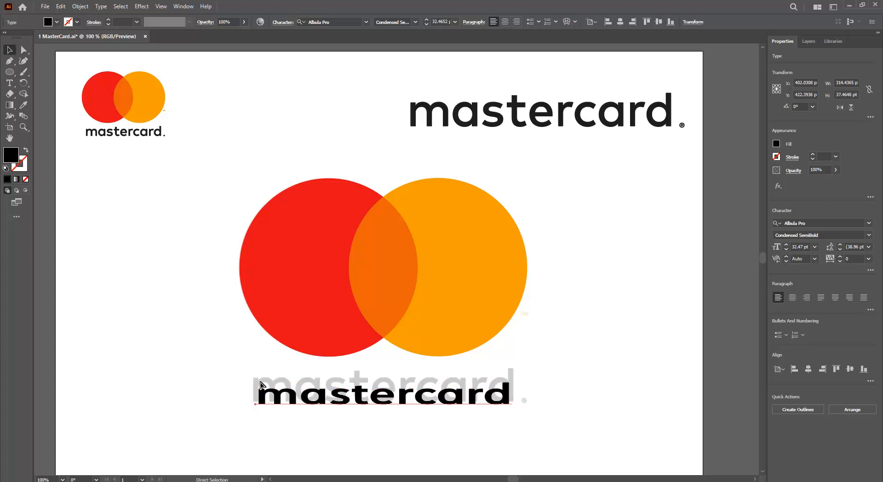
pyautogui.hotkey('ctrl', 'z')
pyautogui.moveTo(311, 394); pyautogui.dragTo(579, 437)
pyautogui.moveTo(375, 407); pyautogui.dragTo(392, 392)
pyautogui.moveTo(485, 416); pyautogui.dragTo(511, 421)
pyautogui.moveTo(264, 393); pyautogui.dragTo(251, 394)
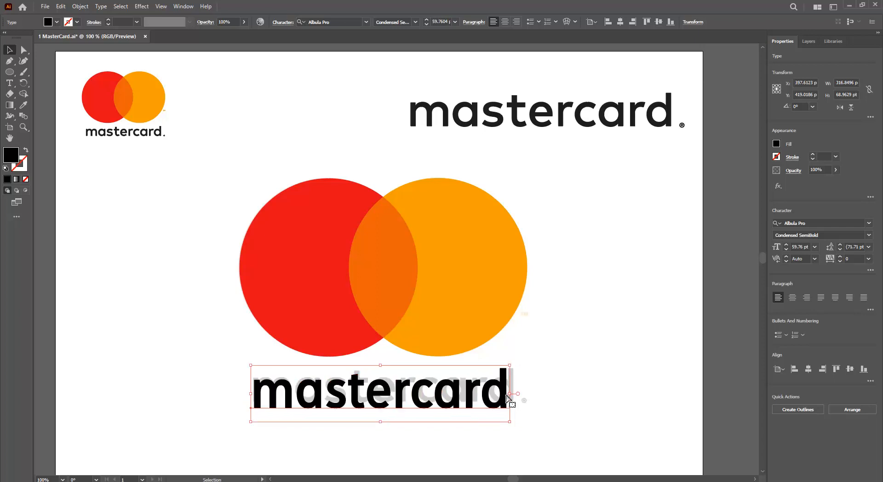
pyautogui.moveTo(514, 395); pyautogui.dragTo(517, 394)
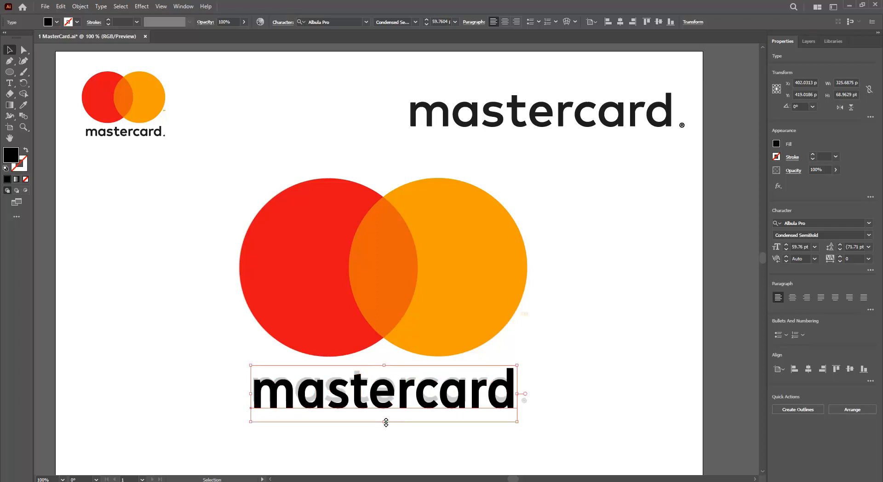
# Fine-tune the text's edges against the faded wordmark, to about 325 pt wide and 62 pt high.
pyautogui.moveTo(384, 421); pyautogui.dragTo(384, 413)
pyautogui.moveTo(386, 365); pyautogui.dragTo(385, 362)
pyautogui.moveTo(252, 384); pyautogui.dragTo(250, 387)
pyautogui.moveTo(382, 415); pyautogui.dragTo(384, 417)
pyautogui.moveTo(518, 388); pyautogui.dragTo(520, 388)
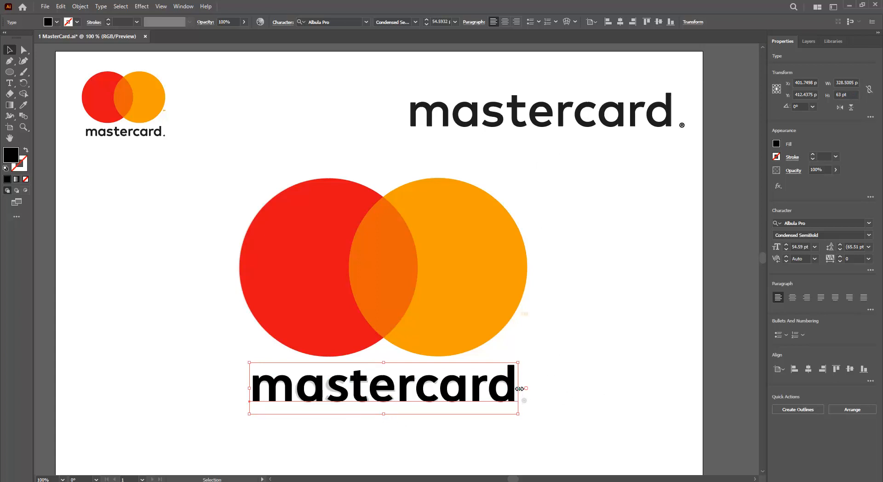
pyautogui.moveTo(519, 388); pyautogui.dragTo(514, 389)
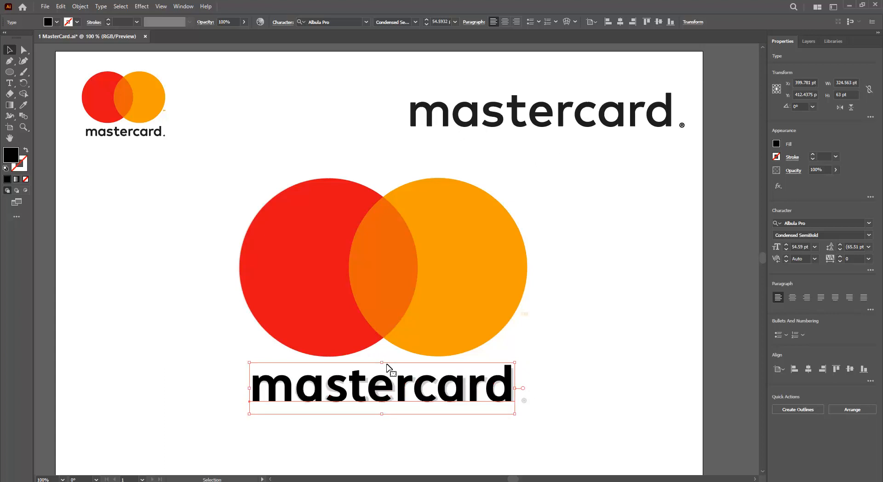
pyautogui.moveTo(381, 364); pyautogui.dragTo(381, 365)
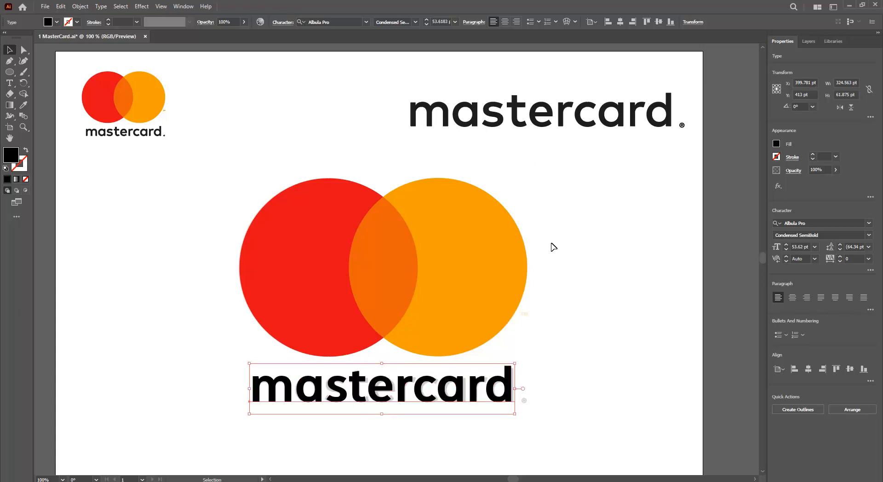
# Set the text's font style to Condensed Medium and refit it to the faded wordmark, about 328 pt wide and 60 pt high.
pyautogui.click(869, 235)
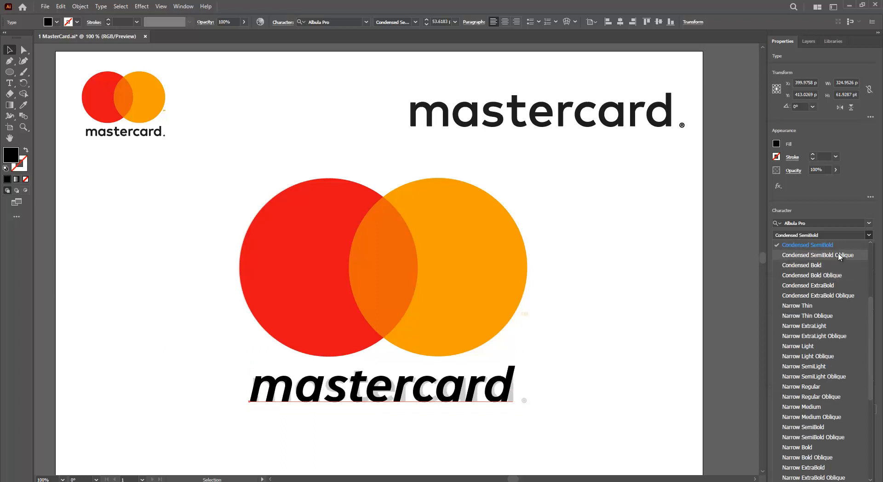
pyautogui.scroll(4, 835, 278)
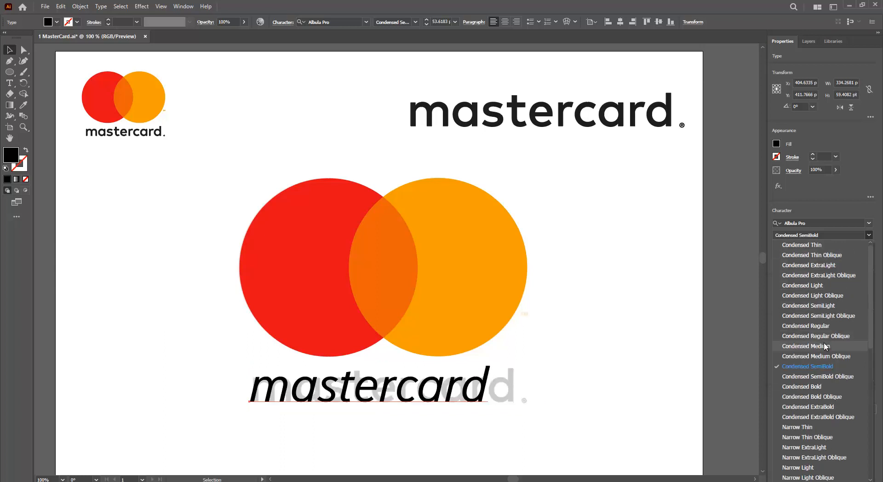
pyautogui.click(809, 346)
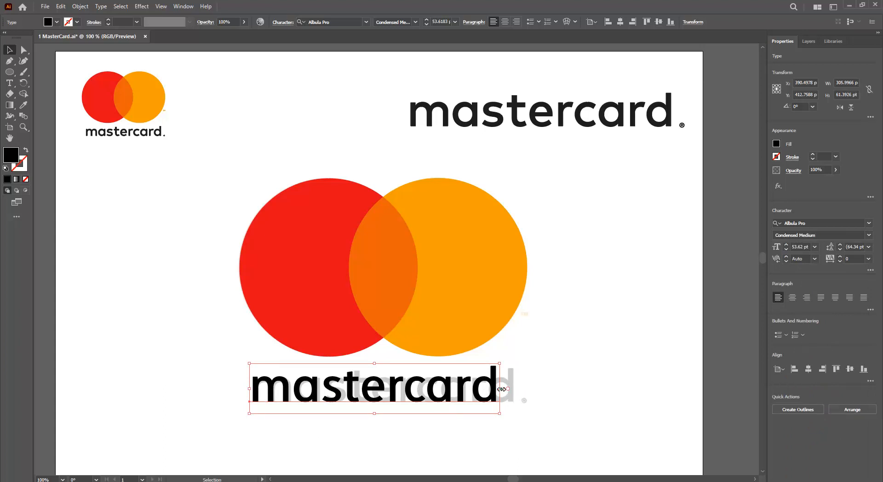
pyautogui.moveTo(503, 389); pyautogui.dragTo(519, 389)
pyautogui.moveTo(382, 362); pyautogui.dragTo(381, 366)
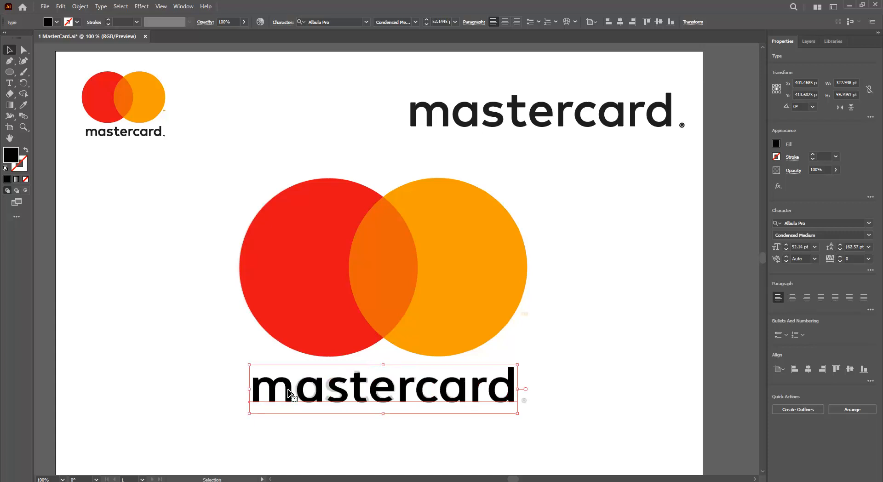
# Widen the "mastercard" text to about 331 pt over the faded wordmark, then deselect it.
pyautogui.moveTo(249, 390); pyautogui.dragTo(247, 392)
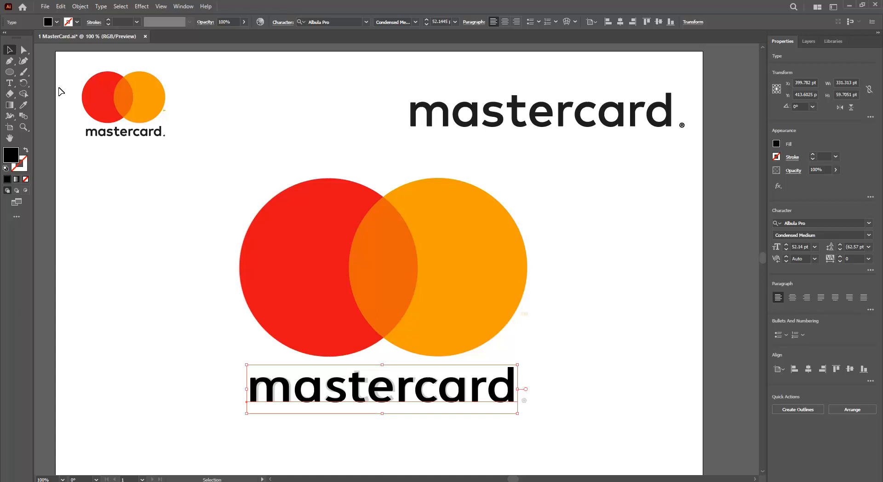
pyautogui.click(183, 305)
pyautogui.scroll(-2, 538, 406)
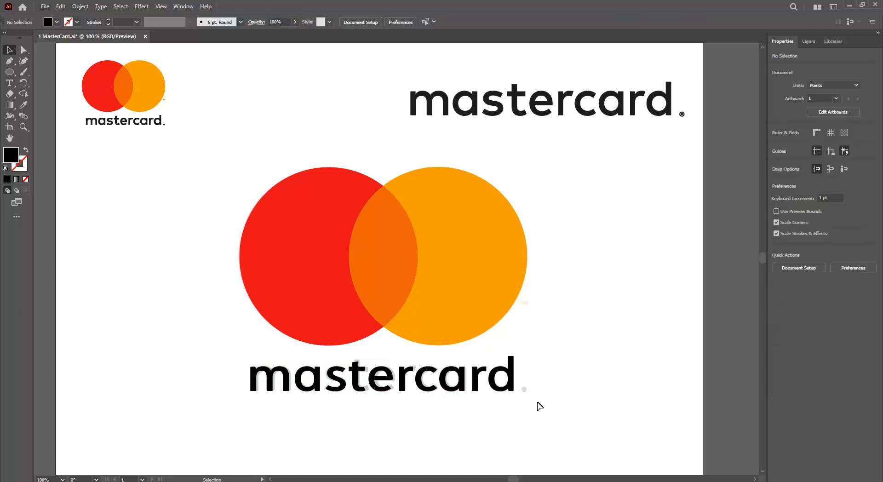
# Draw a circle about 7.17 pt in diameter, centred on the faded ® mark after the wordmark.
pyautogui.keyDown('alt'); pyautogui.scroll(1, 553, 397); pyautogui.keyUp('alt')
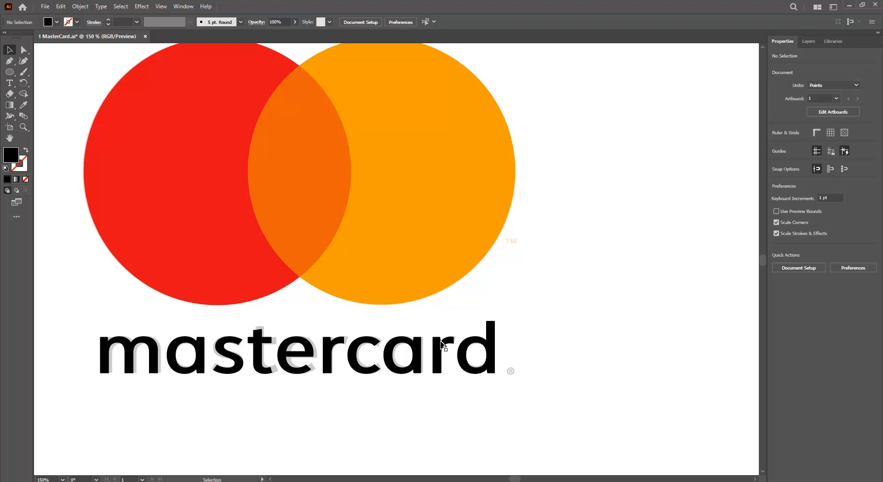
pyautogui.scroll(5, 542, 388)
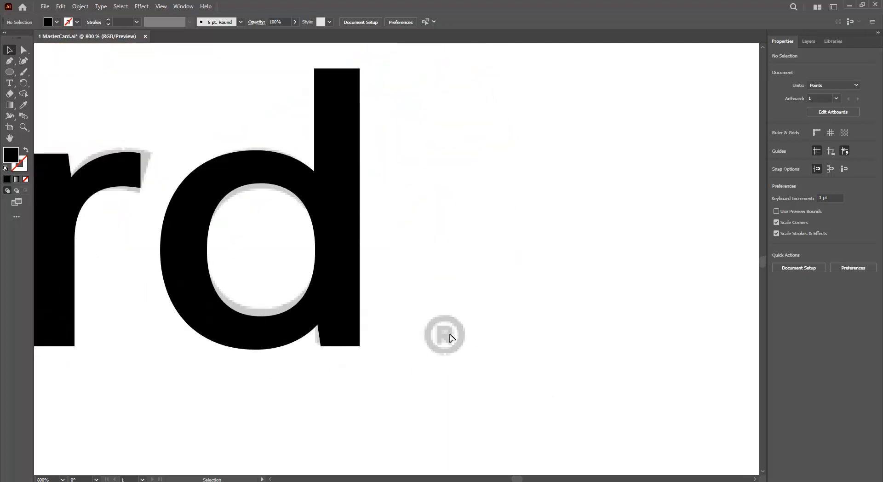
pyautogui.click(10, 73)
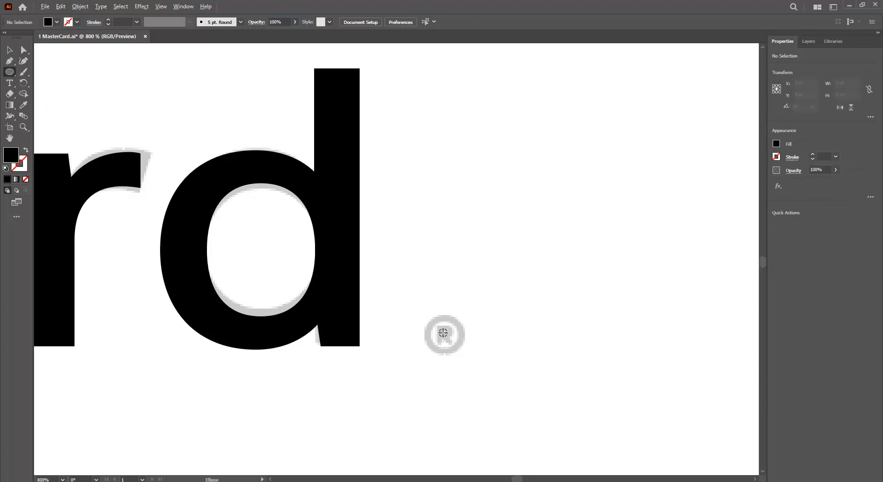
pyautogui.moveTo(444, 334); pyautogui.dragTo(467, 354)
# Give the small circle no fill and a black 1 pt stroke, then deselect it.
pyautogui.click(776, 145)
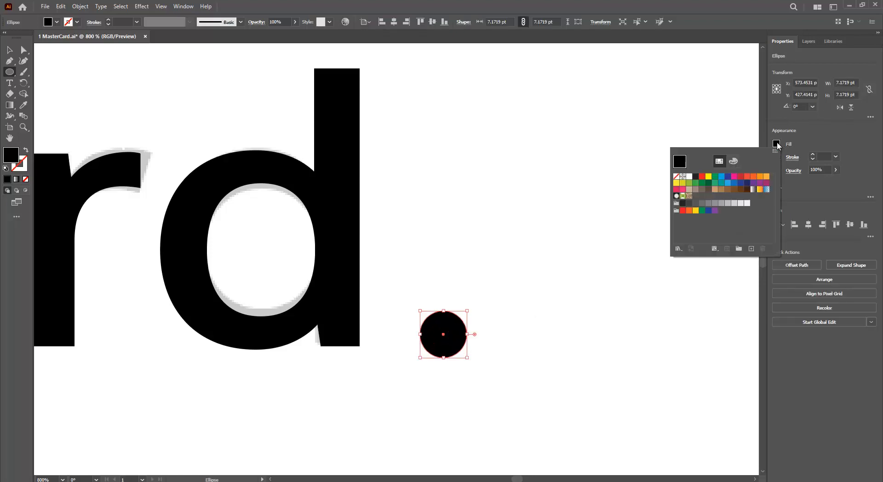
pyautogui.click(676, 179)
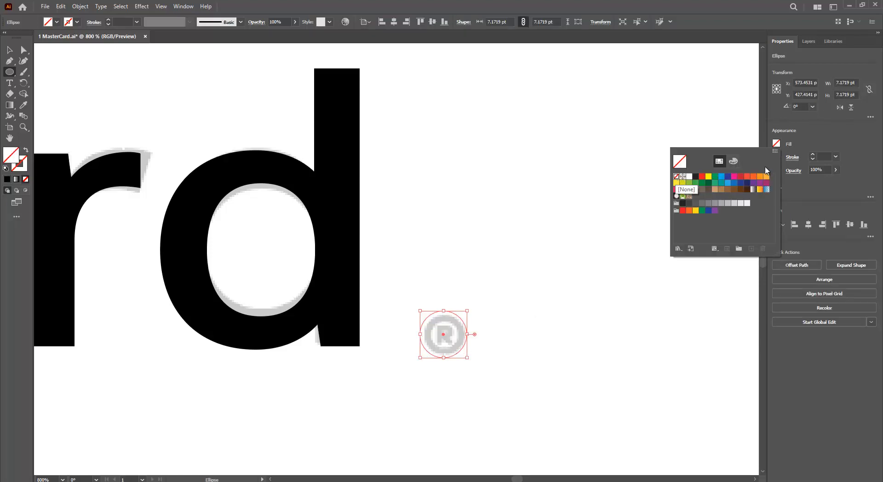
pyautogui.click(776, 157)
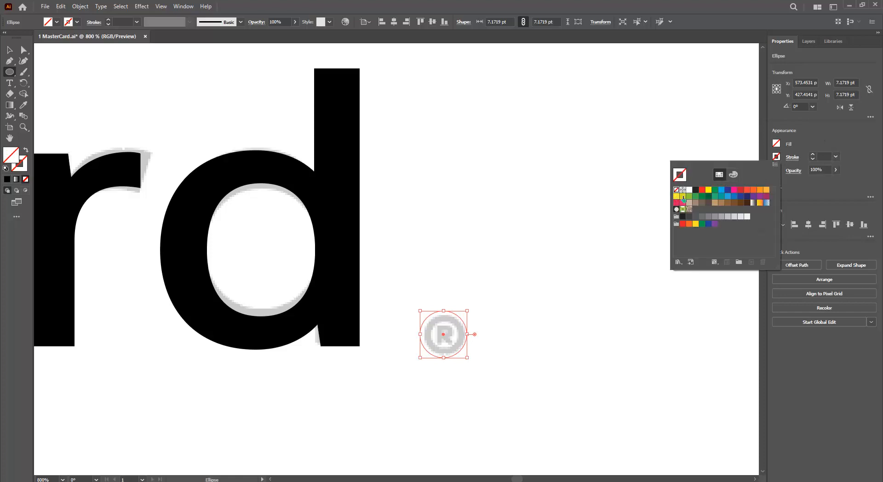
pyautogui.click(696, 190)
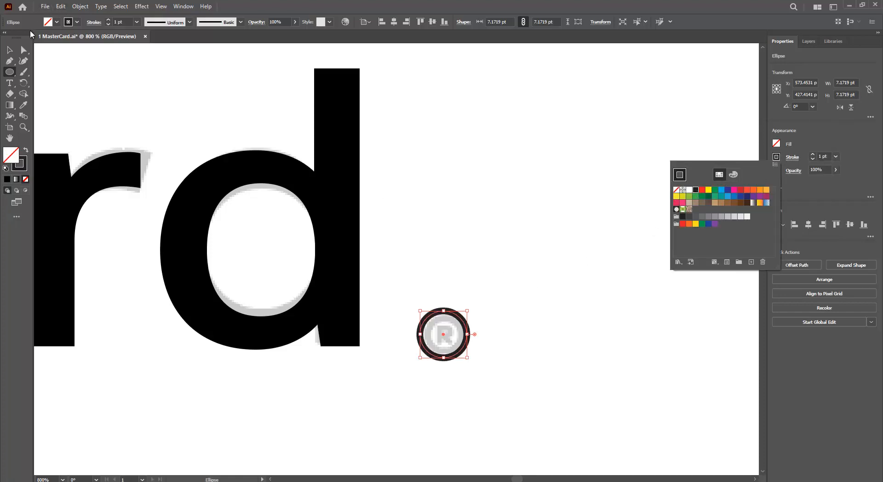
pyautogui.click(520, 293)
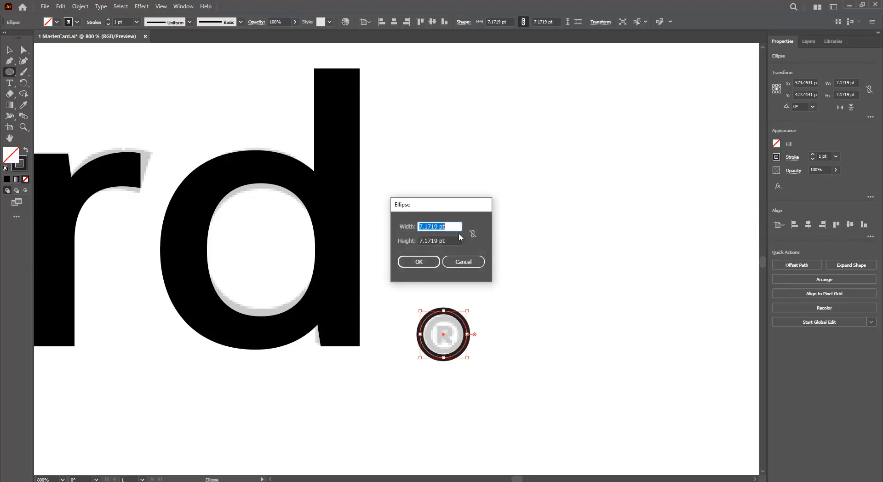
pyautogui.click(466, 264)
pyautogui.press('v')
pyautogui.click(540, 278)
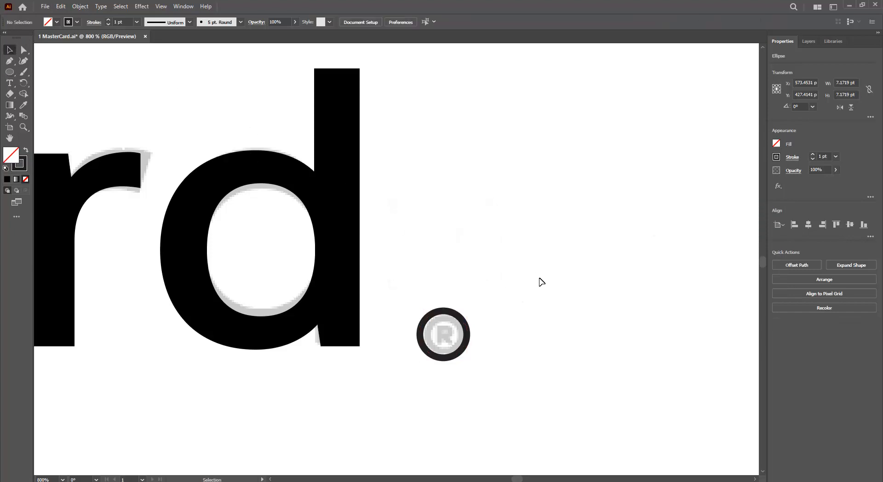
# Shrink the ring to about 6.19 pt in diameter and nudge it 1 pt to the right over the faded ® mark.
pyautogui.click(465, 334)
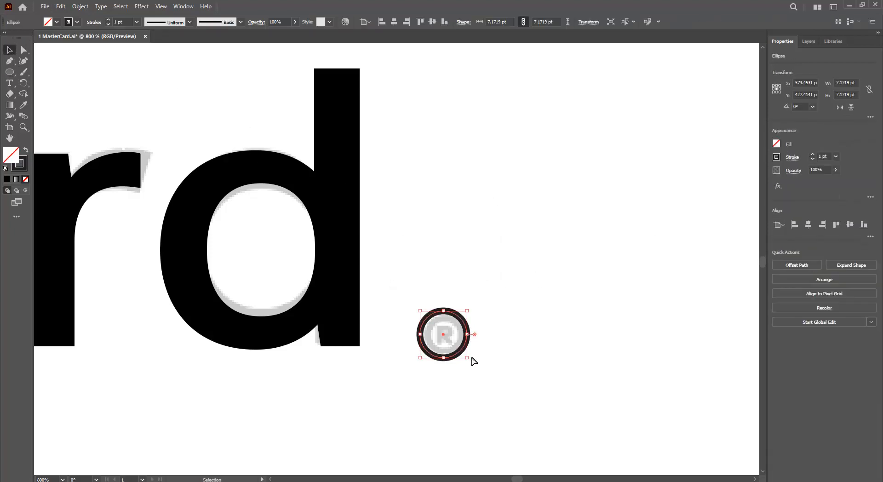
pyautogui.moveTo(468, 357); pyautogui.dragTo(460, 354)
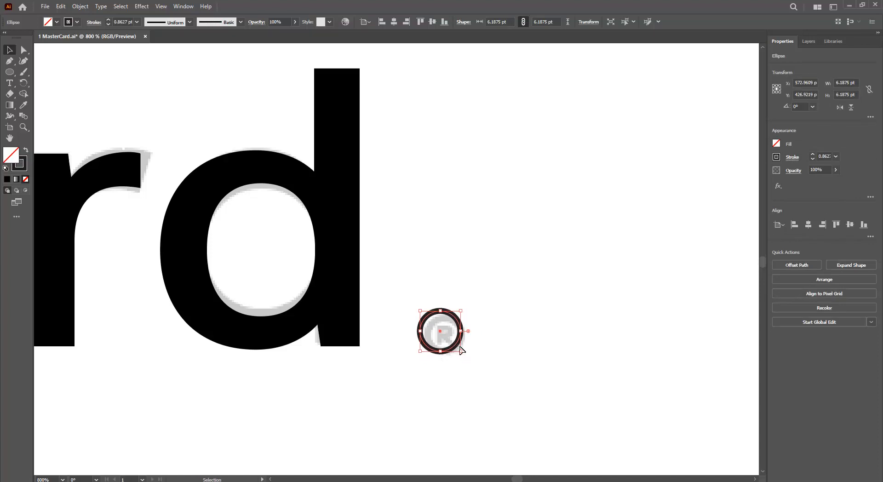
pyautogui.click(462, 351)
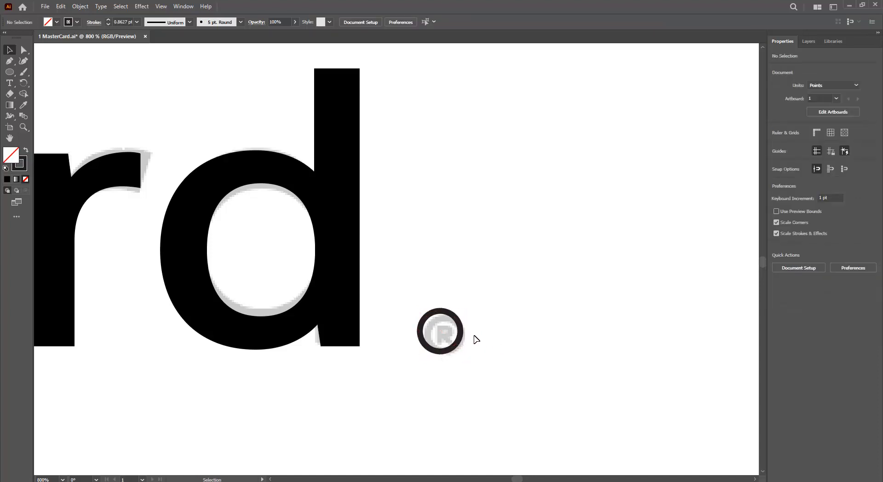
pyautogui.click(461, 333)
pyautogui.press('Right')
pyautogui.press('Down')
pyautogui.press('Up')
pyautogui.press('Left')
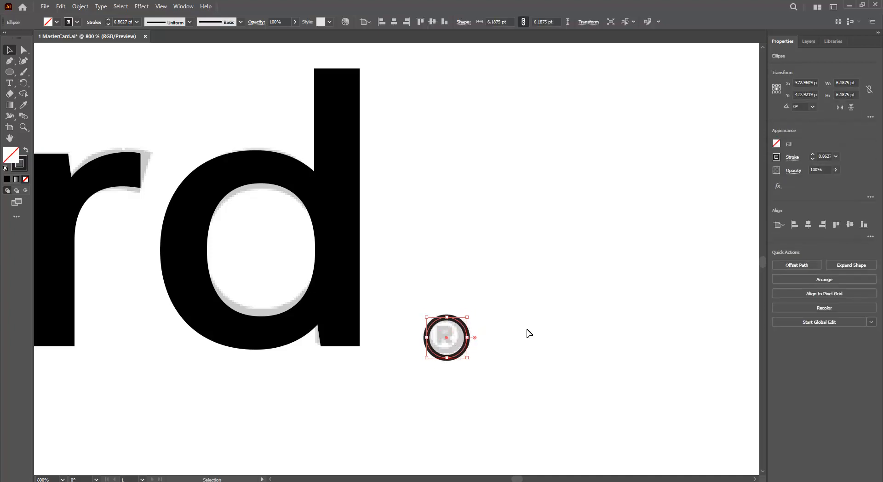
pyautogui.press('Right')
pyautogui.click(528, 333)
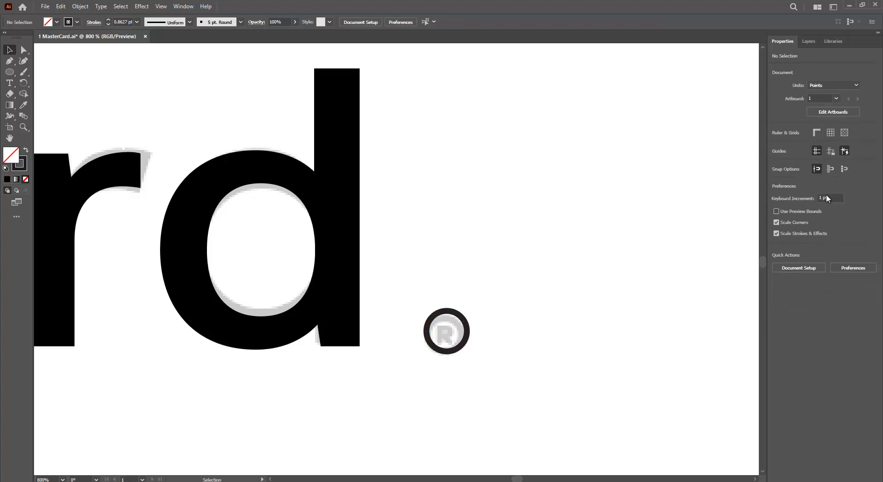
# Set the keyboard increment to 0.1 pt and nudge the ring 0.5 pt down and 0.1 pt left.
pyautogui.click(828, 197)
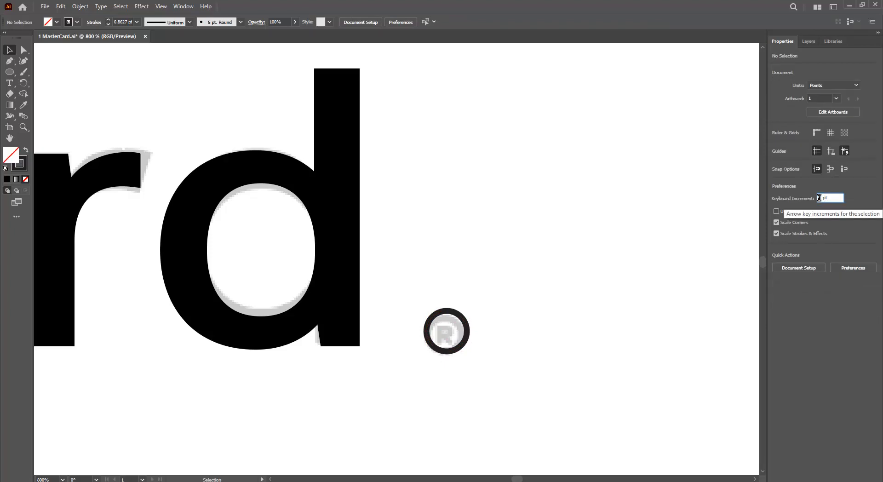
pyautogui.write('0.')
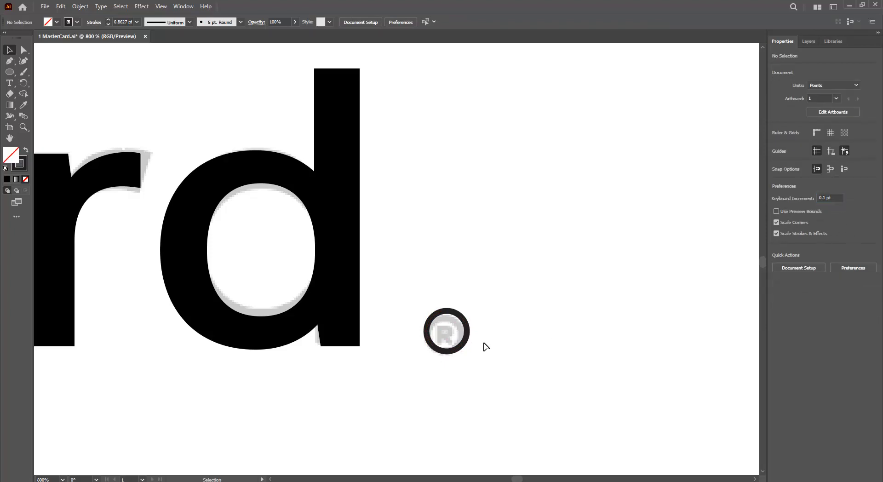
pyautogui.click(468, 340)
pyautogui.press('Down')
pyautogui.press('Down')
pyautogui.press('Down')
pyautogui.press('Down')
pyautogui.press('Down')
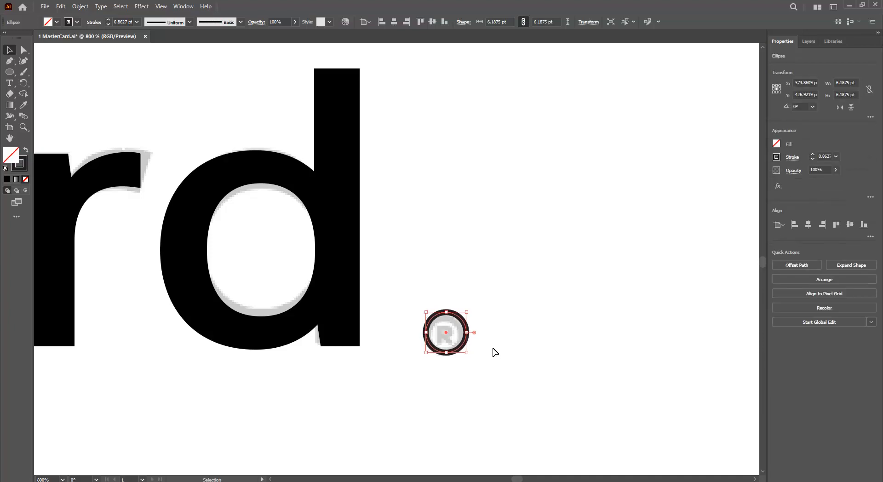
pyautogui.press('Left')
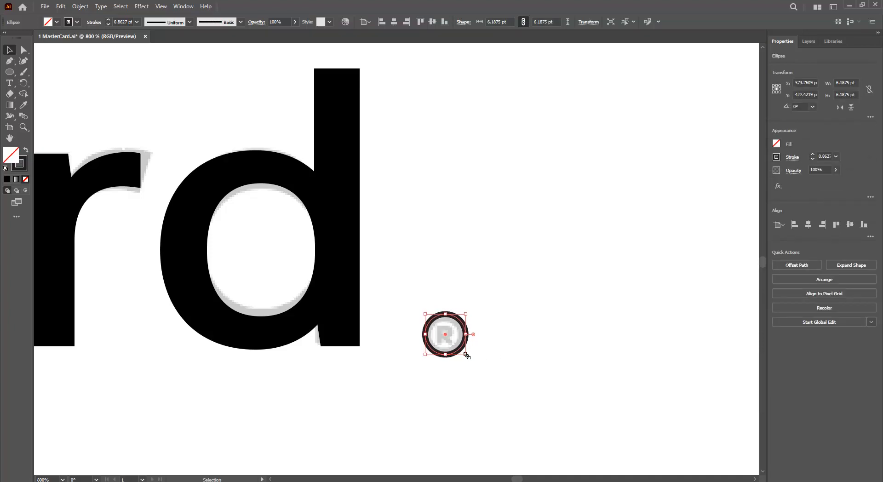
# Scale the ring down to about 5.55 pt in diameter to match the faded ® outline.
pyautogui.moveTo(466, 355); pyautogui.dragTo(466, 353)
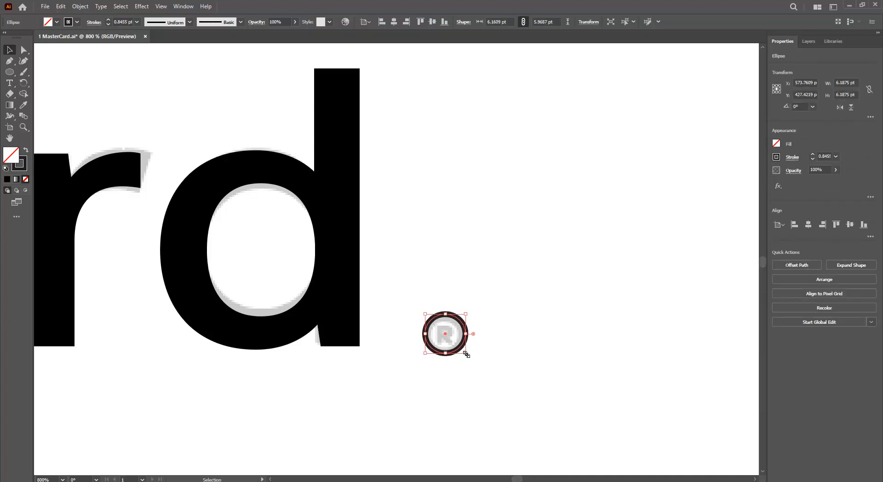
pyautogui.hotkey('ctrl', 'z')
pyautogui.scroll(3, 467, 363)
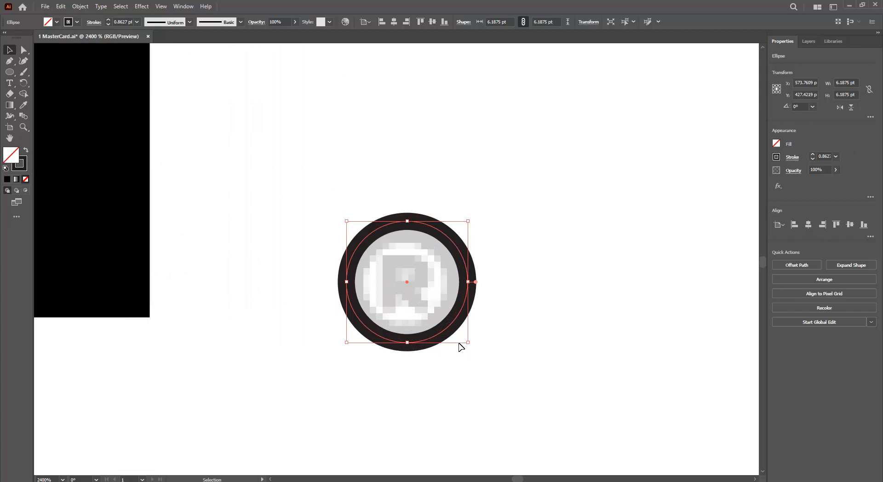
pyautogui.click(607, 258)
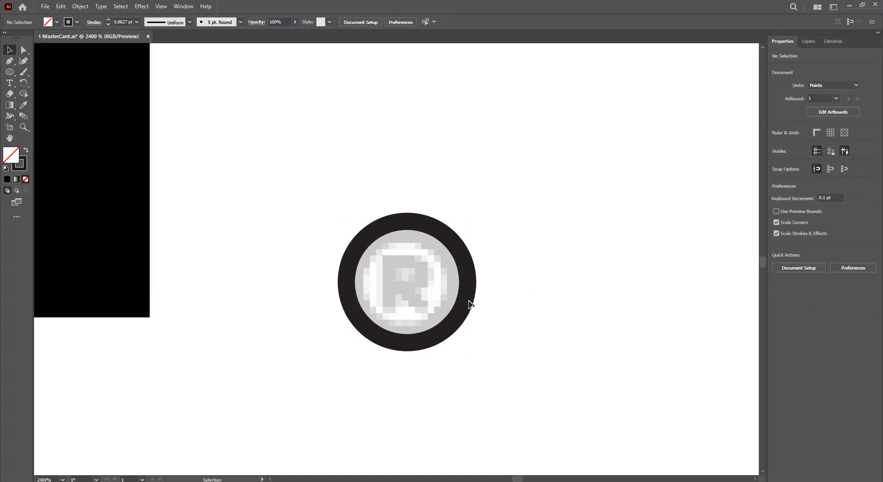
pyautogui.moveTo(573, 217); pyautogui.dragTo(426, 292)
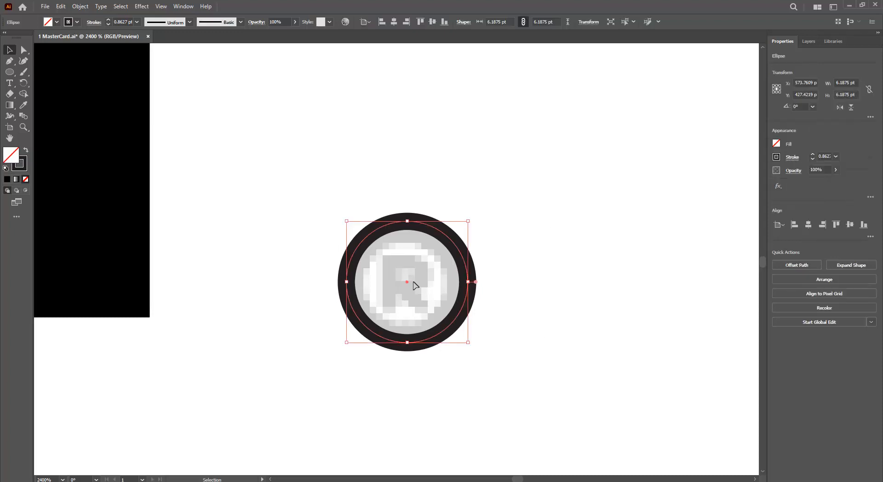
pyautogui.moveTo(468, 342); pyautogui.dragTo(455, 330)
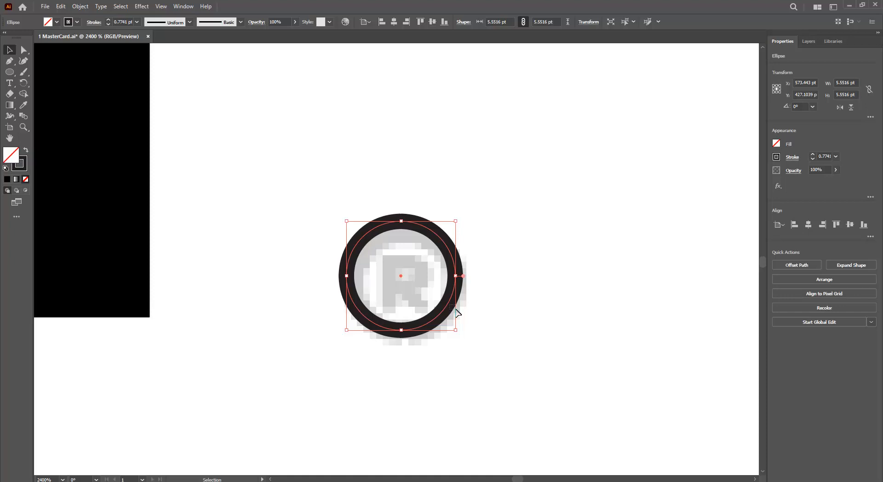
pyautogui.click(453, 310)
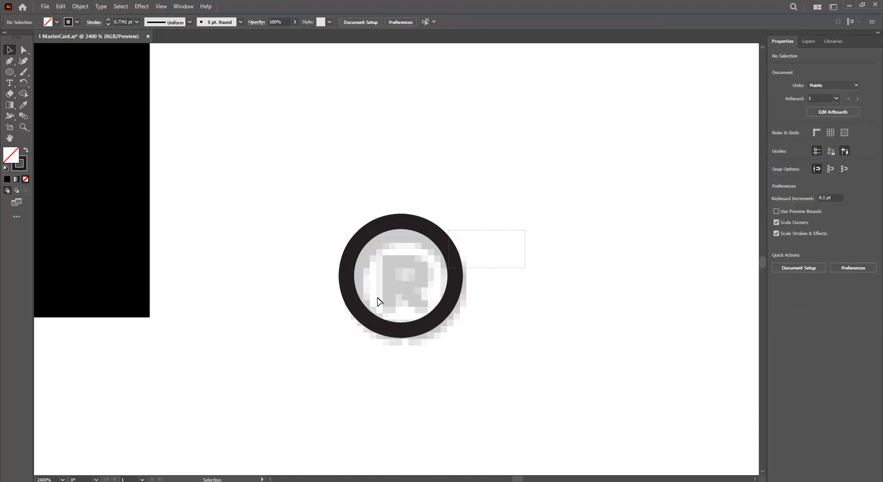
# Nudge the ring 0.3 pt down and 0.2 pt right to centre it on the faded ® mark.
pyautogui.click(431, 323)
pyautogui.press('Down')
pyautogui.press('Right')
pyautogui.press('Down')
pyautogui.press('Right')
pyautogui.press('Down')
pyautogui.click(546, 295)
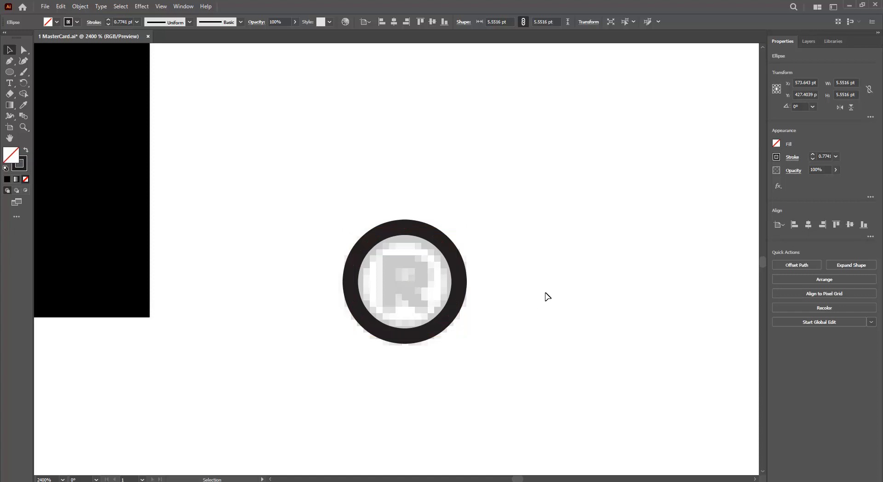
# Add a capital "R" as 12 pt Albula Pro Condensed Medium text beside the ring.
pyautogui.click(10, 84)
pyautogui.click(283, 296)
pyautogui.write('r')
pyautogui.press('Escape')
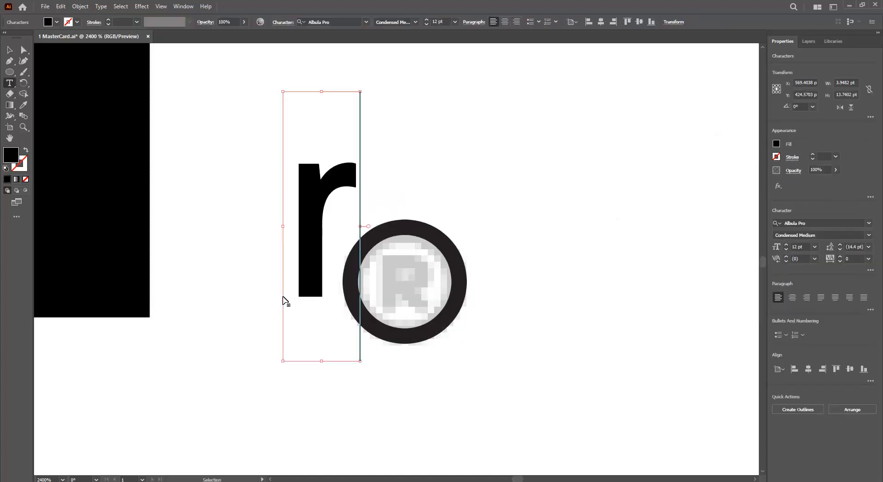
pyautogui.write('R')
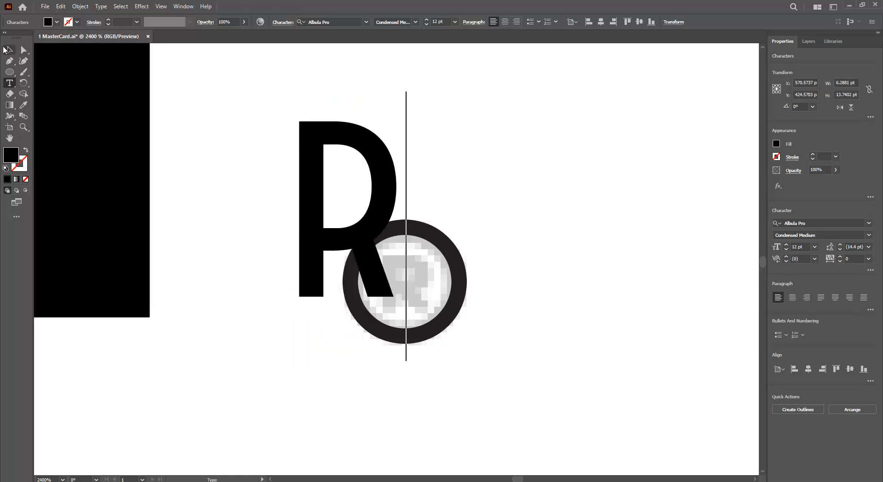
# Move the "R" inside the ring and fit it to the faded letter, about 3.09 pt wide and 4.55 pt high.
pyautogui.click(9, 50)
pyautogui.moveTo(348, 144); pyautogui.dragTo(415, 201)
pyautogui.moveTo(474, 152); pyautogui.dragTo(440, 292)
pyautogui.moveTo(408, 239); pyautogui.dragTo(408, 247)
pyautogui.moveTo(377, 293); pyautogui.dragTo(373, 293)
pyautogui.moveTo(439, 343); pyautogui.dragTo(438, 335)
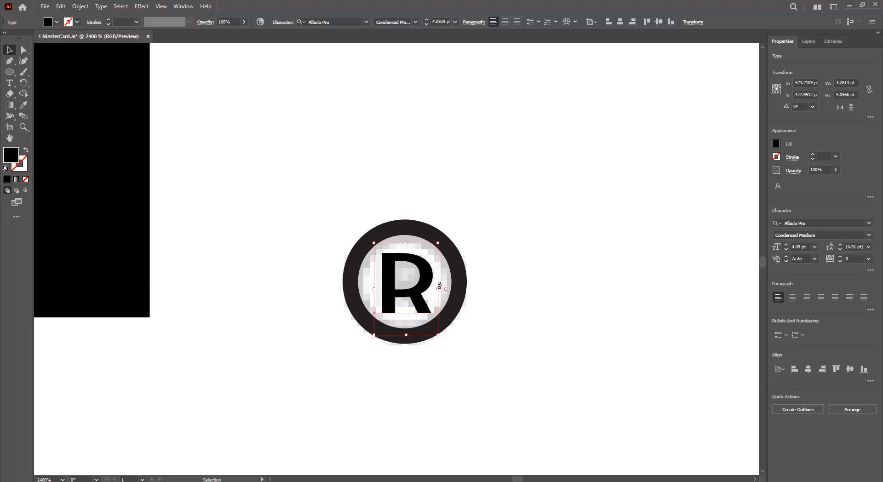
pyautogui.moveTo(440, 287); pyautogui.dragTo(435, 289)
pyautogui.moveTo(408, 246); pyautogui.dragTo(407, 250)
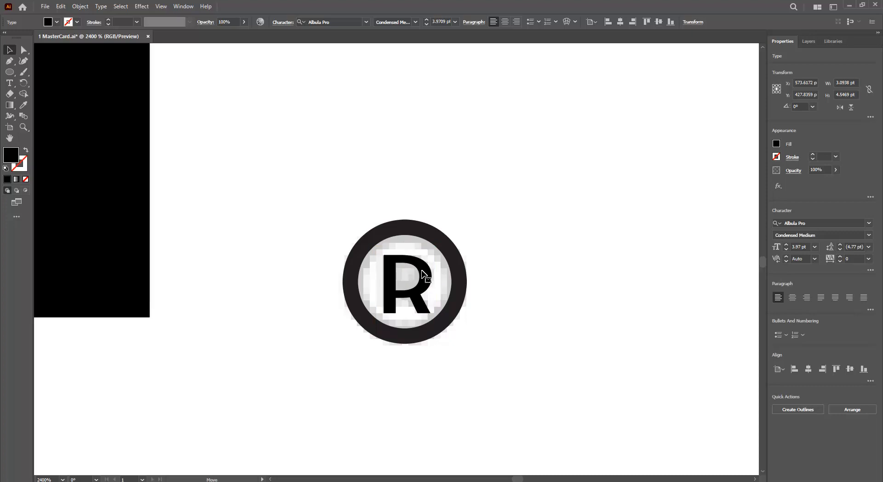
pyautogui.click(518, 274)
# Add "TM" as 12 pt Albula Pro Condensed Medium text and move it just below the faded TM mark beside the orange circle.
pyautogui.scroll(-10, 519, 274)
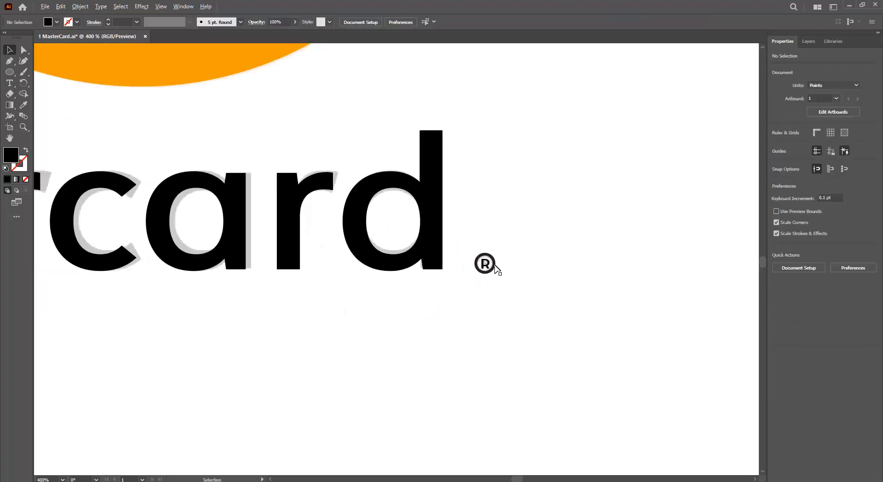
pyautogui.scroll(2, 506, 278)
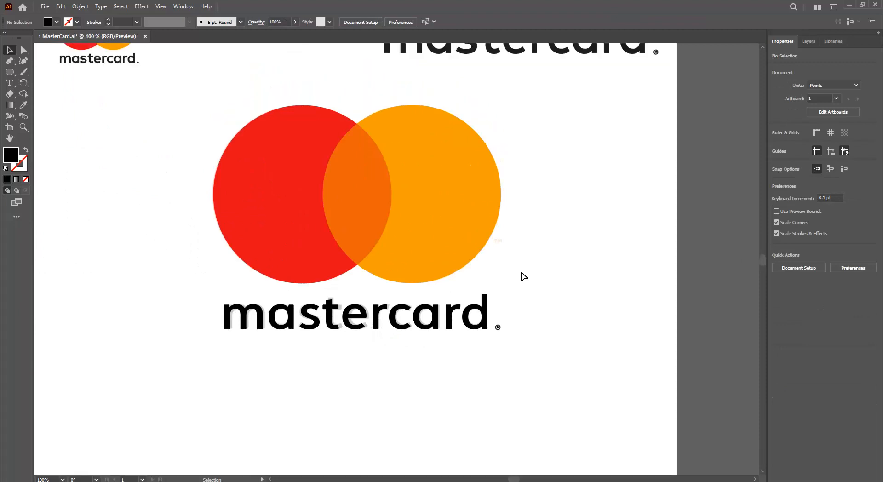
pyautogui.scroll(5, 528, 237)
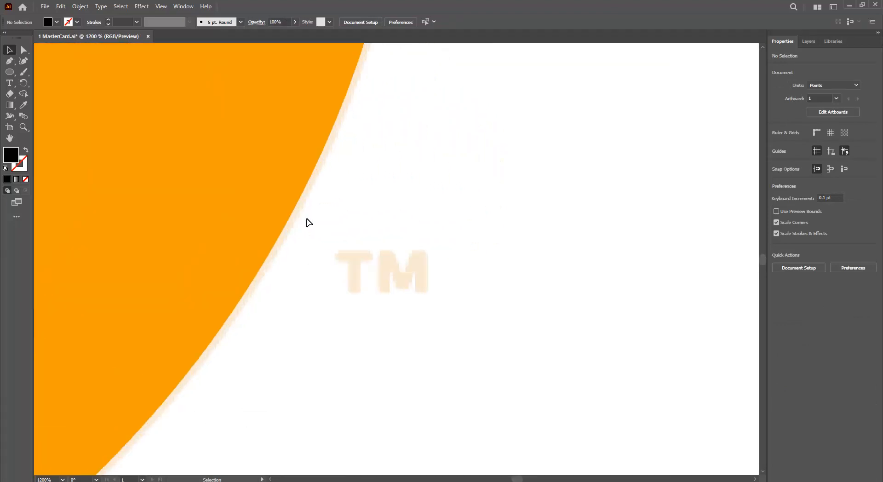
pyautogui.click(11, 83)
pyautogui.click(348, 275)
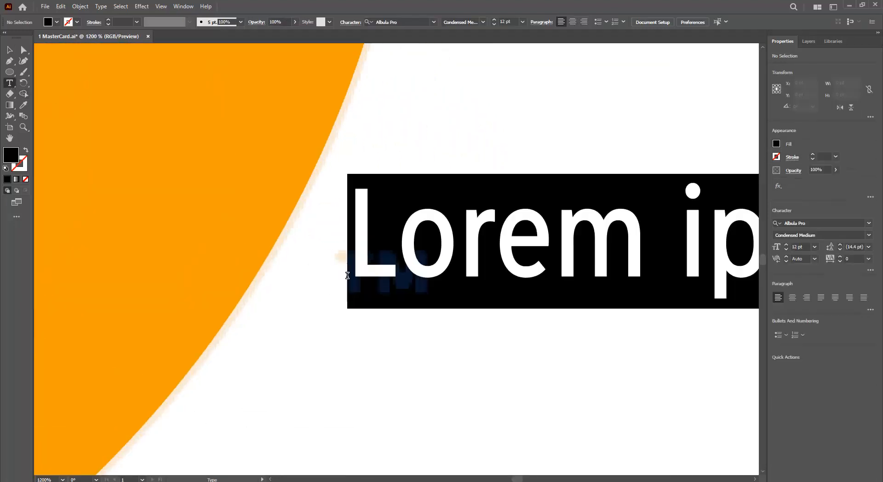
pyautogui.write('TM')
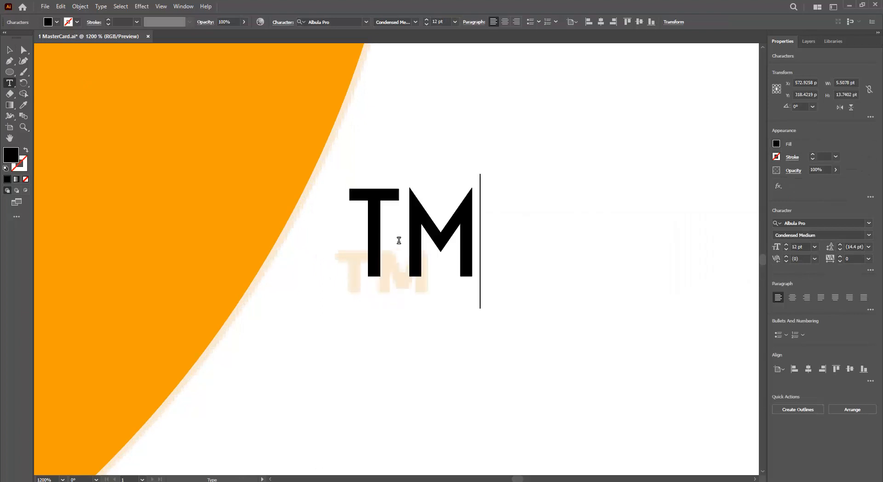
pyautogui.press('Escape')
pyautogui.moveTo(367, 223); pyautogui.dragTo(342, 311)
# Sample the faded TM mark with the Eyedropper to give the new TM letters its orange fill at 23% opacity.
pyautogui.hotkey('ctrl', 'a')
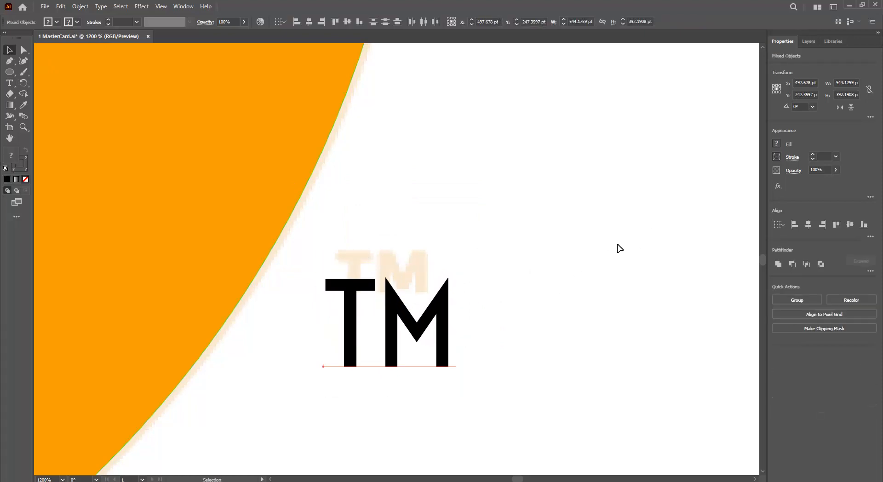
pyautogui.doubleClick(394, 340)
pyautogui.doubleClick(394, 339)
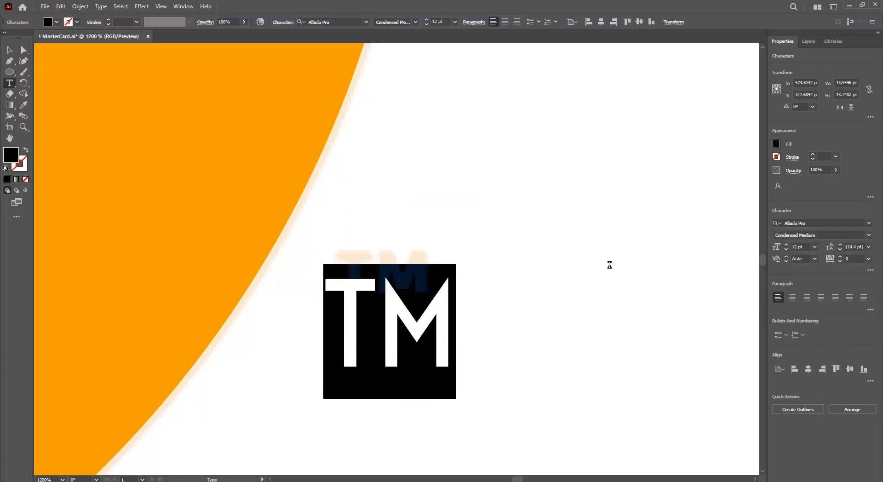
pyautogui.click(776, 143)
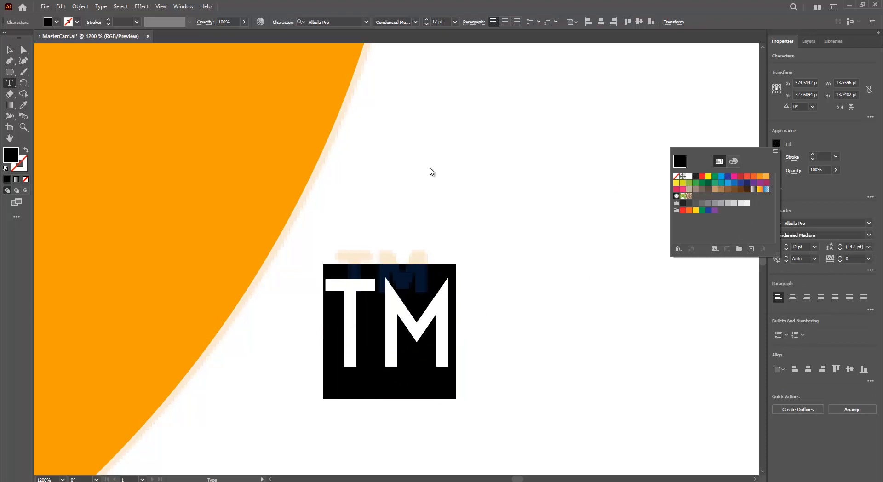
pyautogui.click(23, 107)
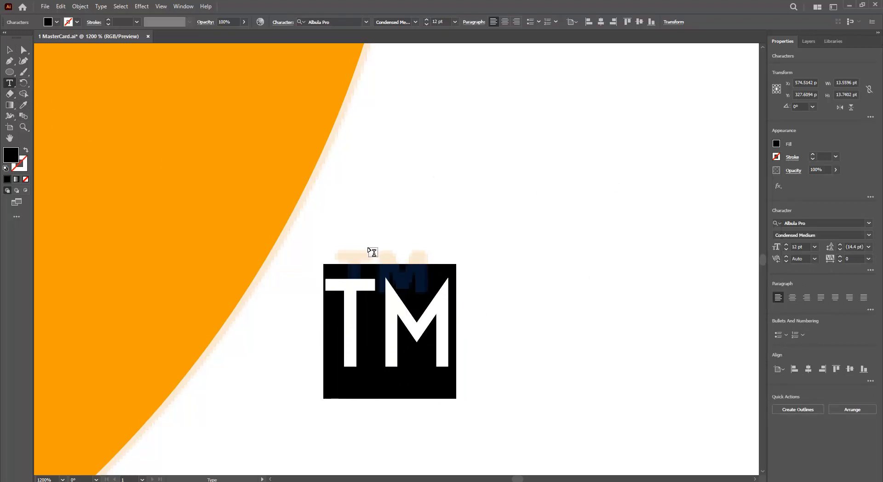
pyautogui.click(25, 106)
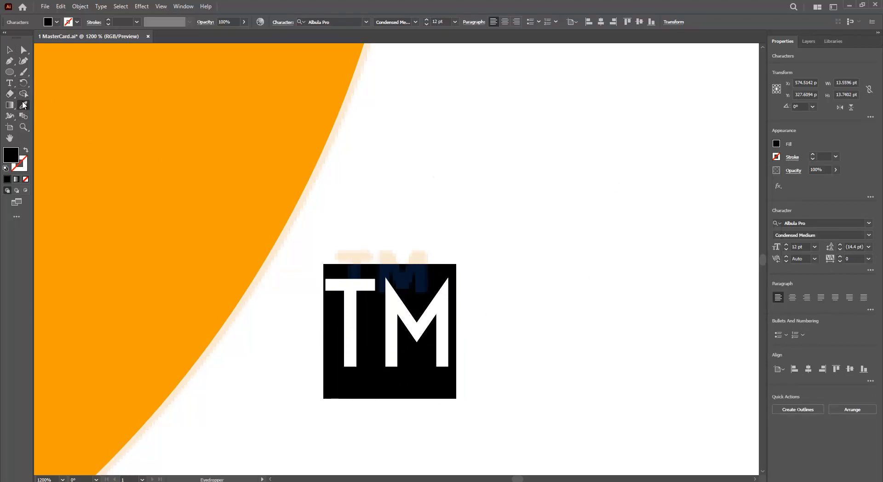
pyautogui.click(366, 256)
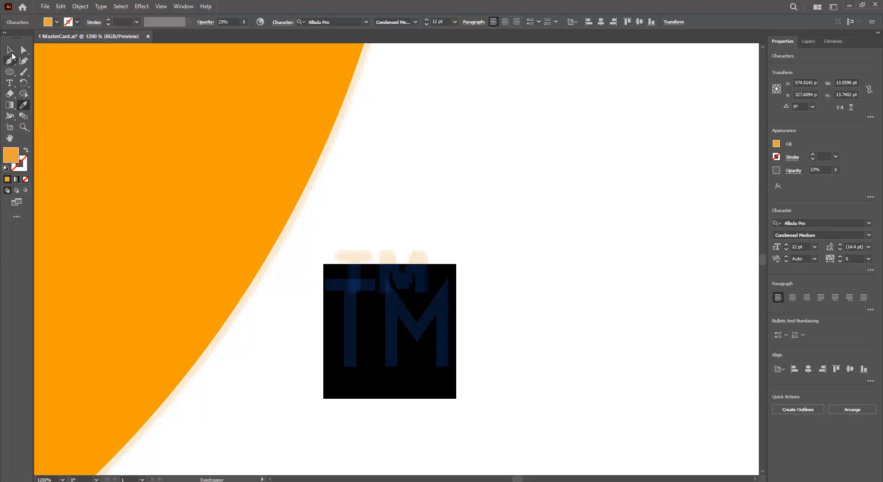
pyautogui.click(11, 52)
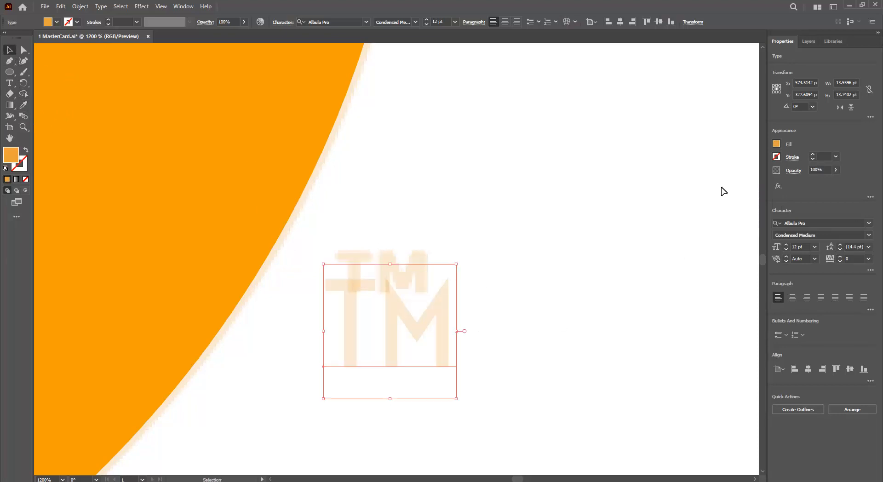
# Scale the TM text down and fit it over the faded mark, about 9.38 pt wide and 5.59 pt high.
pyautogui.moveTo(457, 398); pyautogui.dragTo(391, 332)
pyautogui.moveTo(376, 304); pyautogui.dragTo(429, 280)
pyautogui.moveTo(385, 314); pyautogui.dragTo(385, 304)
pyautogui.moveTo(386, 264); pyautogui.dragTo(383, 264)
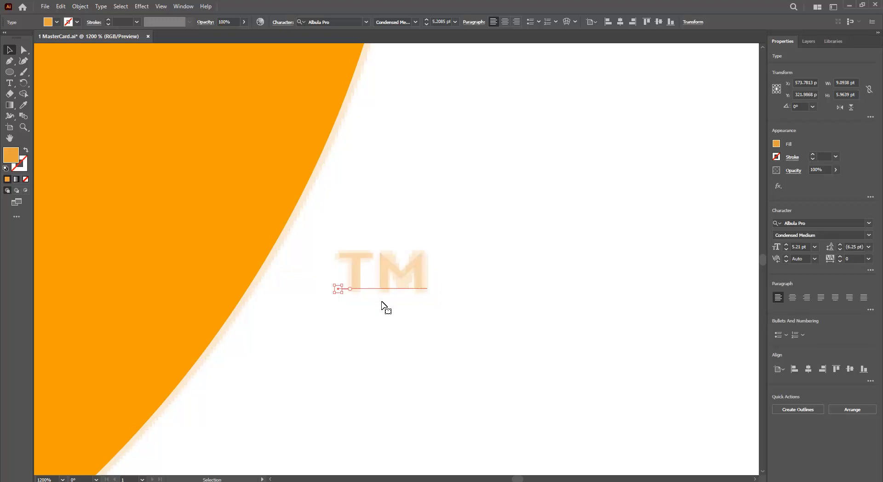
pyautogui.moveTo(430, 273); pyautogui.dragTo(433, 274)
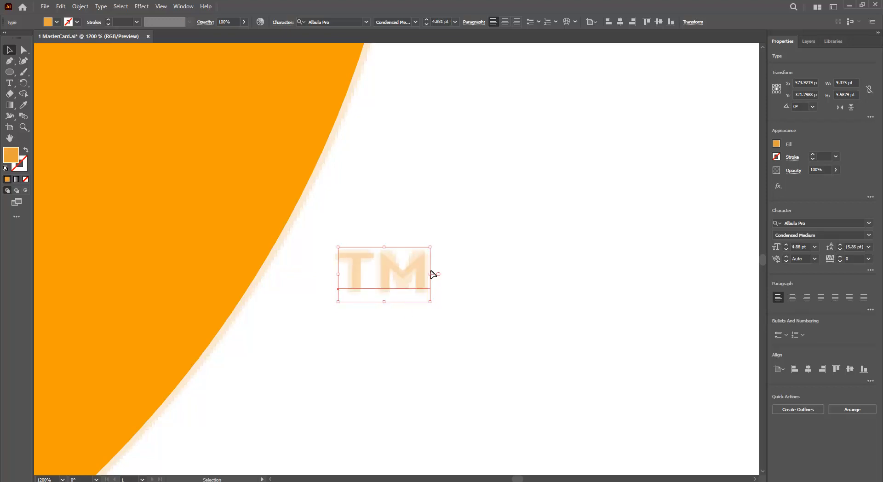
pyautogui.click(492, 277)
# Compare the drawn logo with the reference by toggling the Background layer and Layer 3, and leave only Background hidden.
pyautogui.scroll(-8, 467, 306)
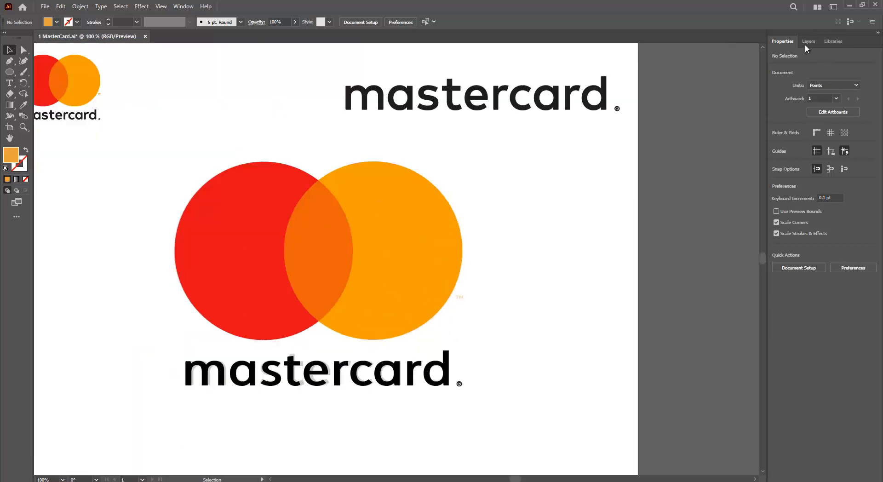
pyautogui.click(808, 41)
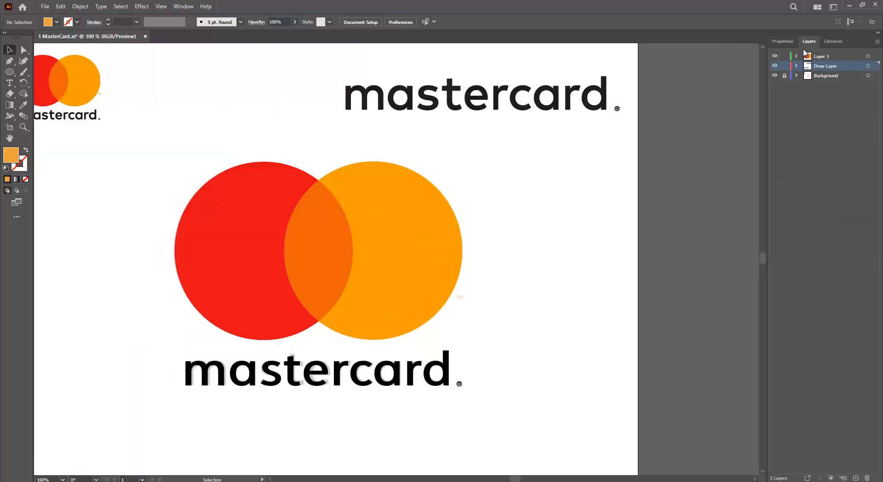
pyautogui.click(775, 75)
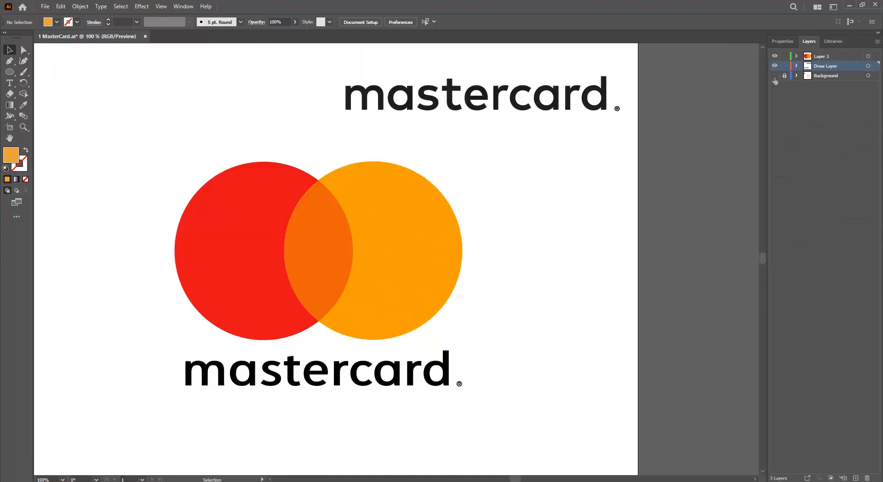
pyautogui.click(775, 76)
pyautogui.click(775, 56)
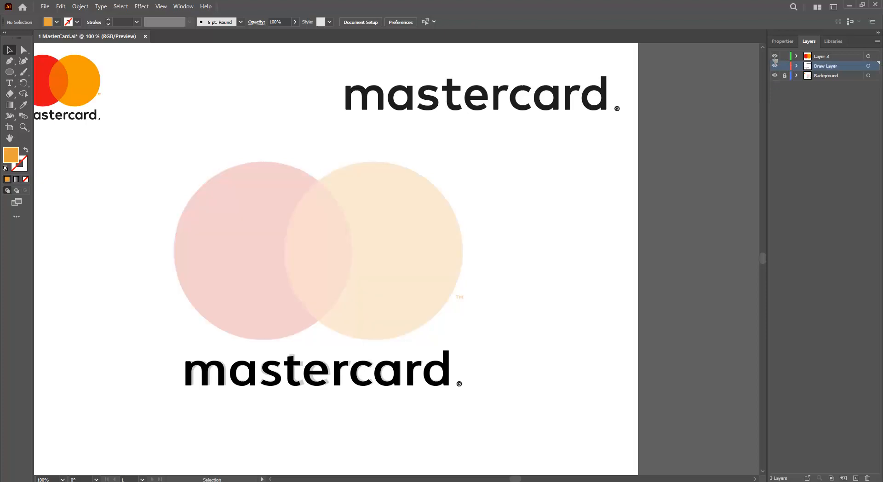
pyautogui.click(775, 57)
pyautogui.click(775, 75)
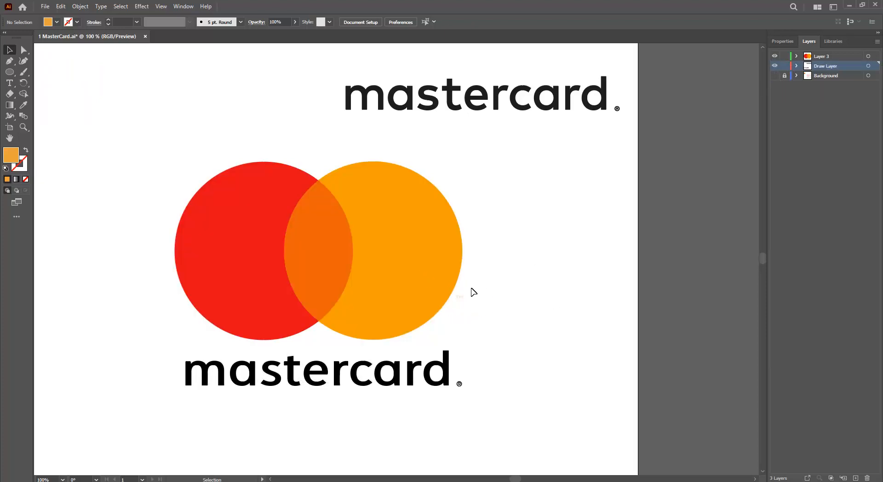
# Examine the finished logo's circles, wordmark and ® mark up close and as a whole without the reference.
pyautogui.scroll(5, 460, 296)
pyautogui.scroll(-5, 370, 317)
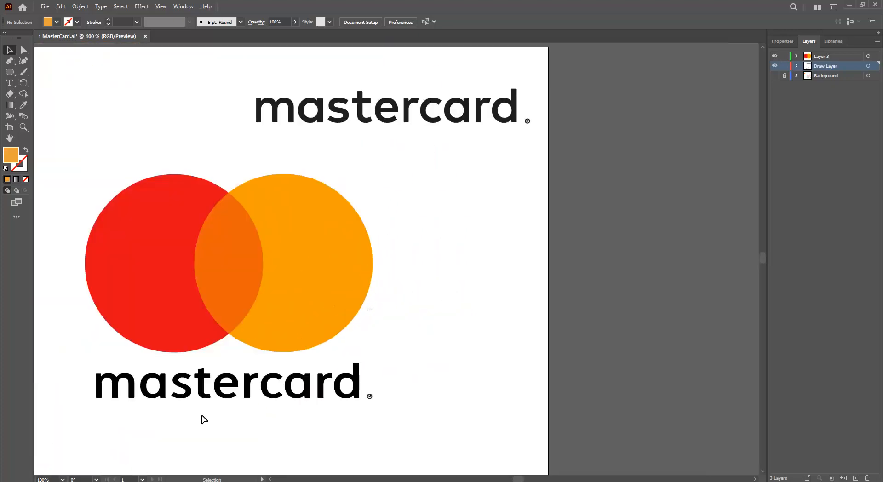
pyautogui.scroll(5, 273, 427)
pyautogui.scroll(-2, 721, 253)
pyautogui.scroll(3, 750, 236)
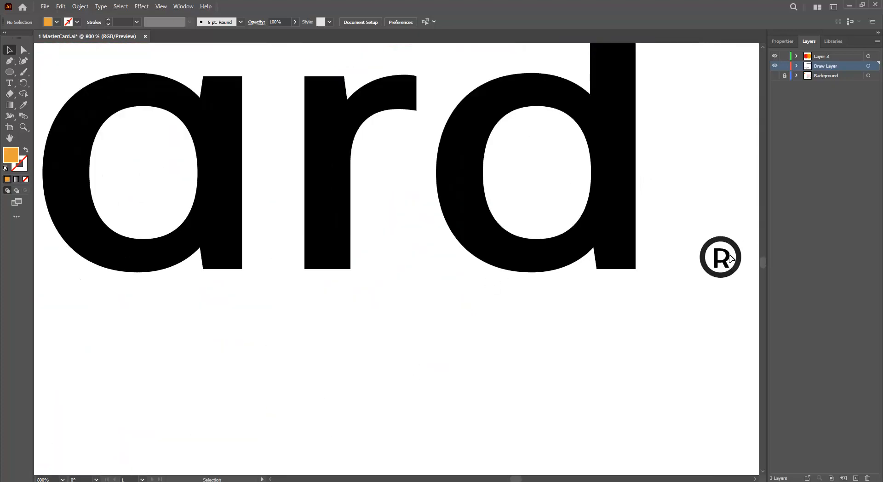
pyautogui.scroll(-8, 741, 244)
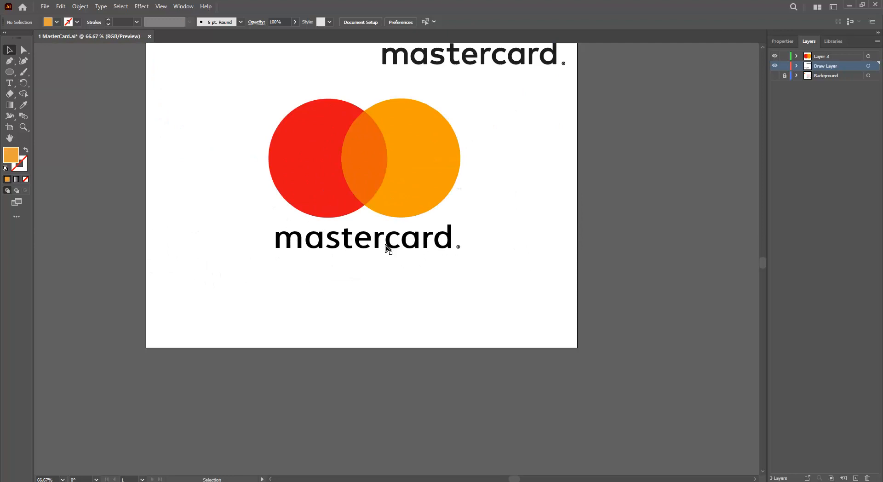
pyautogui.scroll(2, 388, 248)
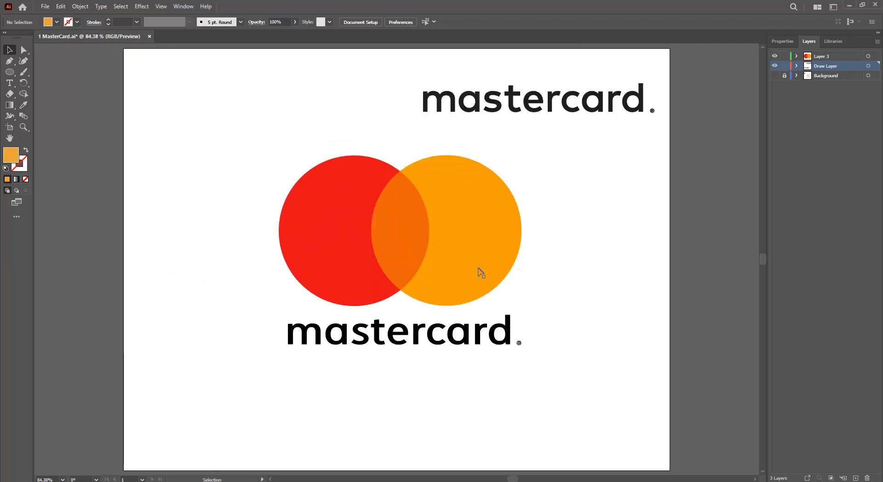